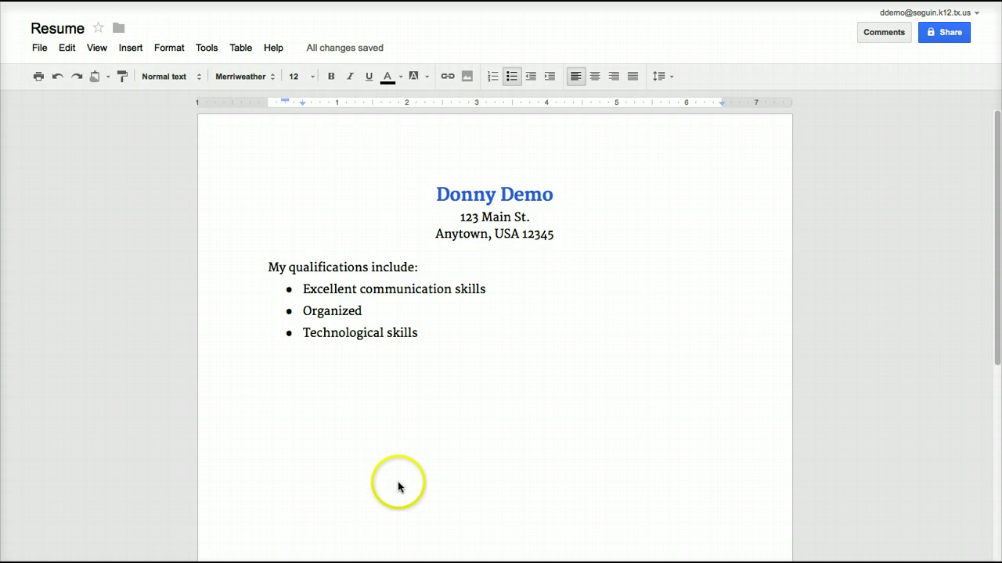
End the qualifications list after 'Technological skills' with a plain, unbulleted empty line.
click(426, 336)
key(Return)
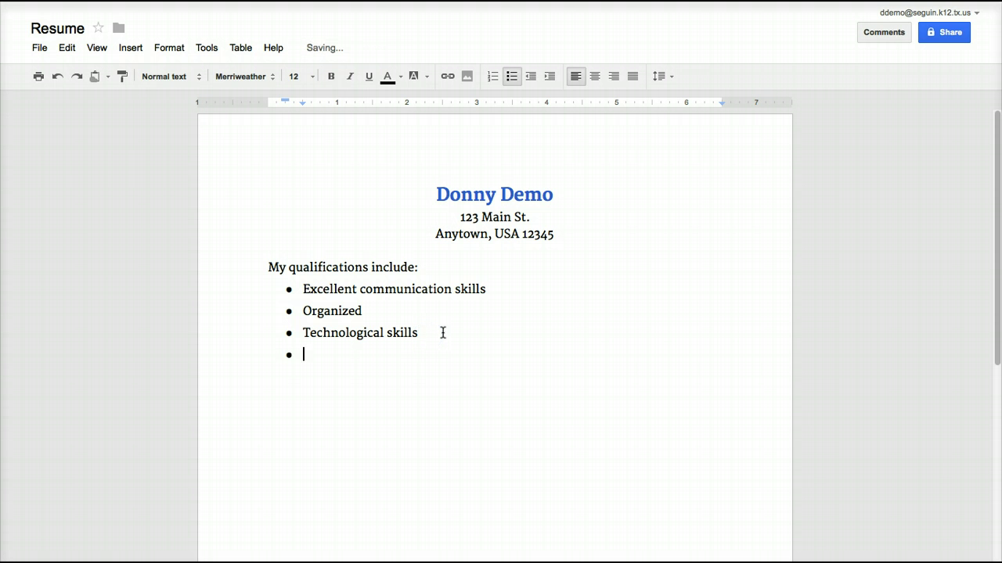
key(Return)
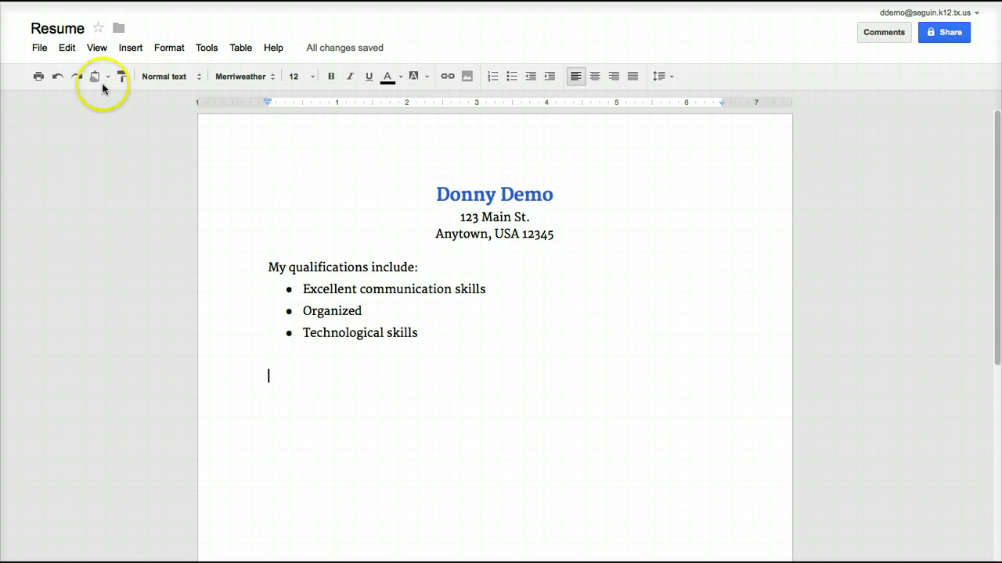
click(123, 50)
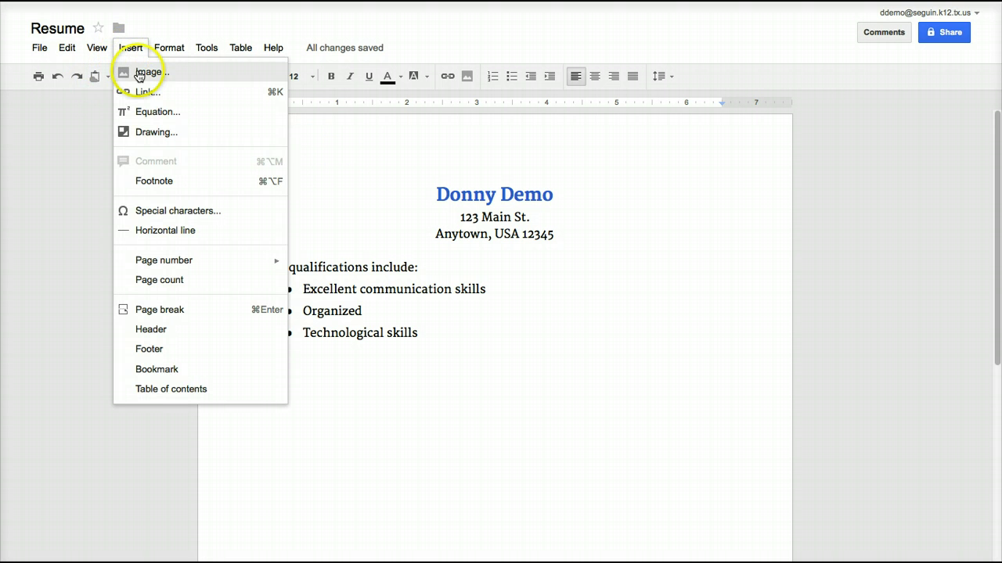
mouse_move(169, 47)
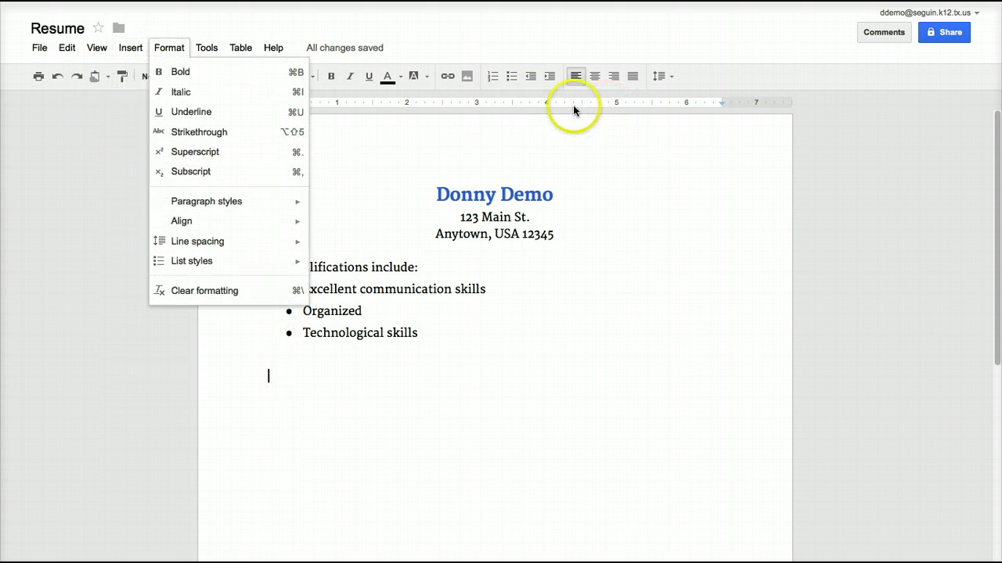
click(493, 153)
click(381, 387)
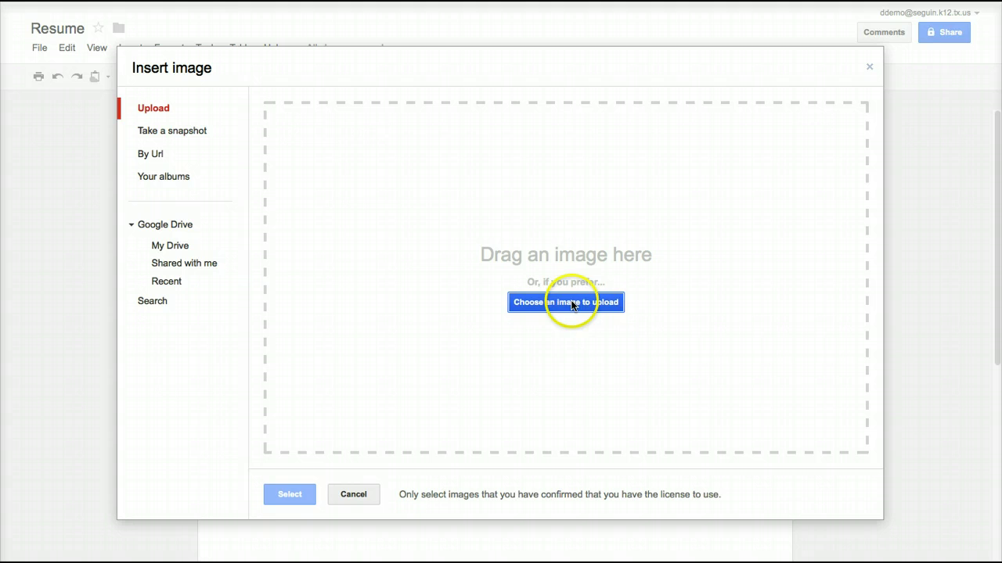
Upload kayaking 008.jpg from the computer and insert it into the resume.
click(570, 302)
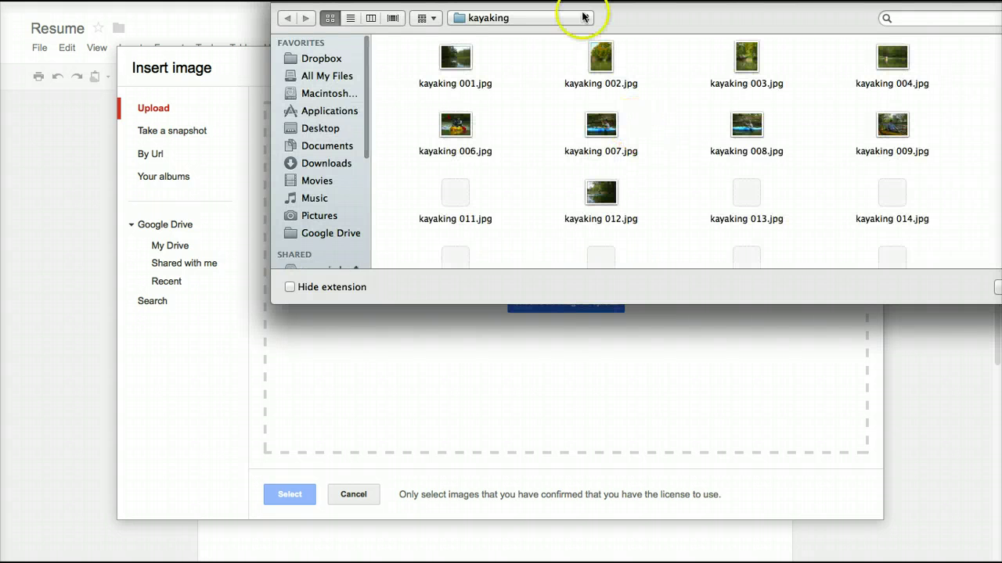
click(748, 128)
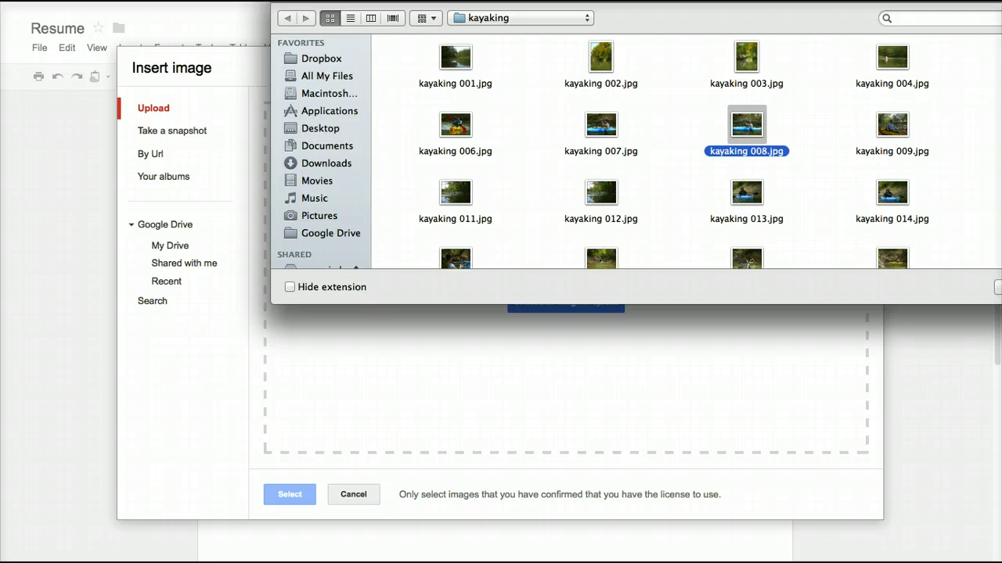
key(Return)
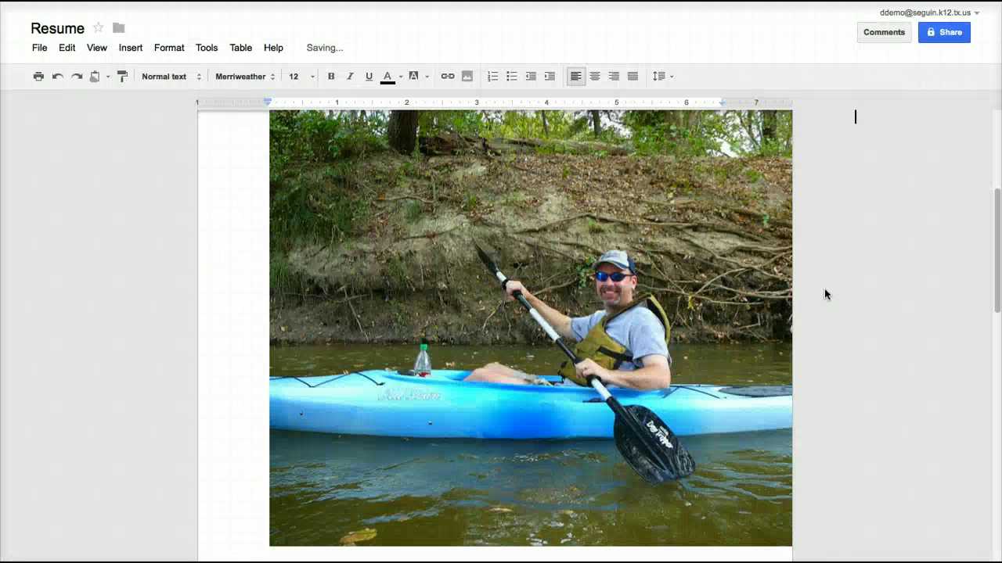
click(673, 220)
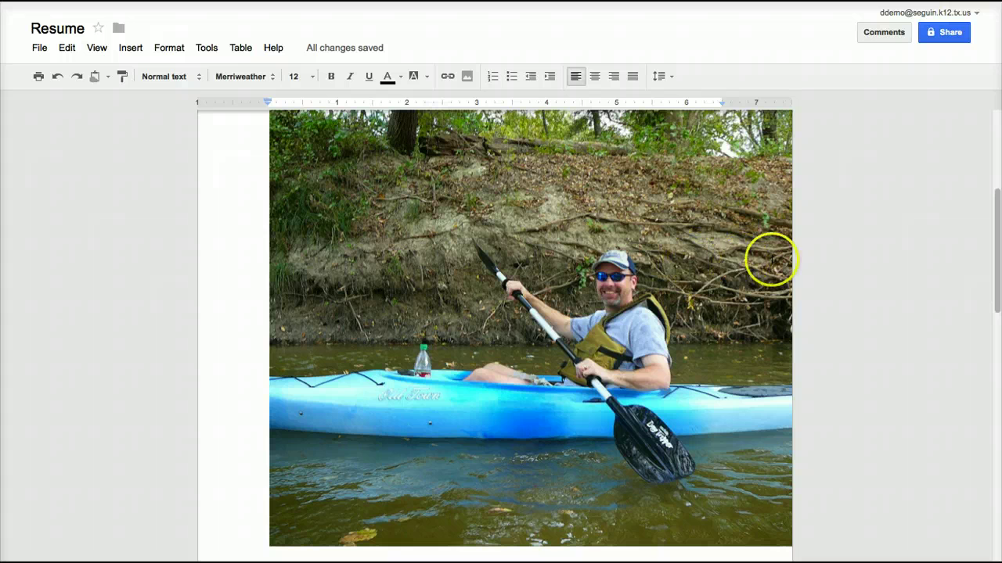
Resize the kayak photo down to a small picture, then enlarge it slightly.
drag(997, 241, 988, 233)
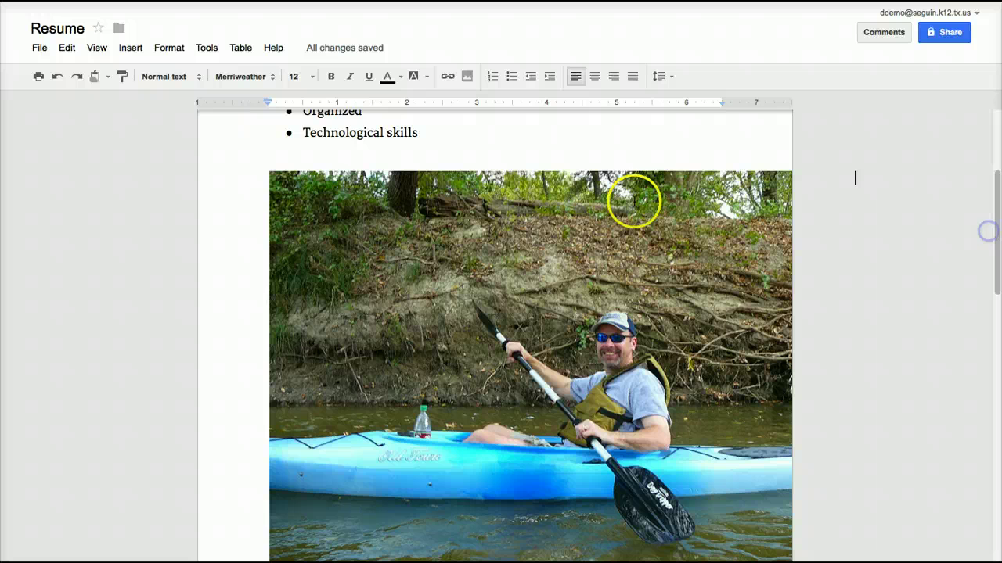
click(589, 222)
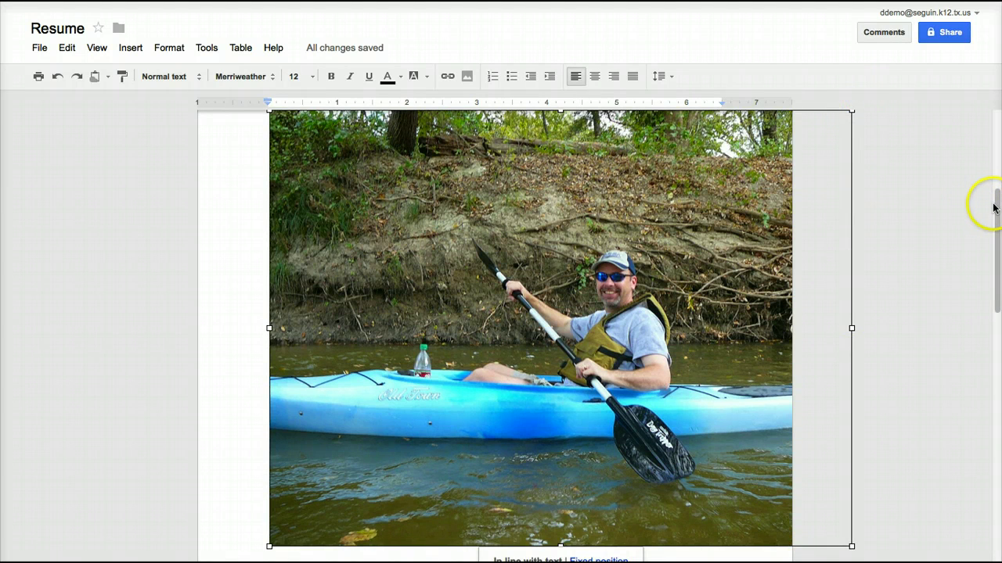
scroll(995, 206, up, 1)
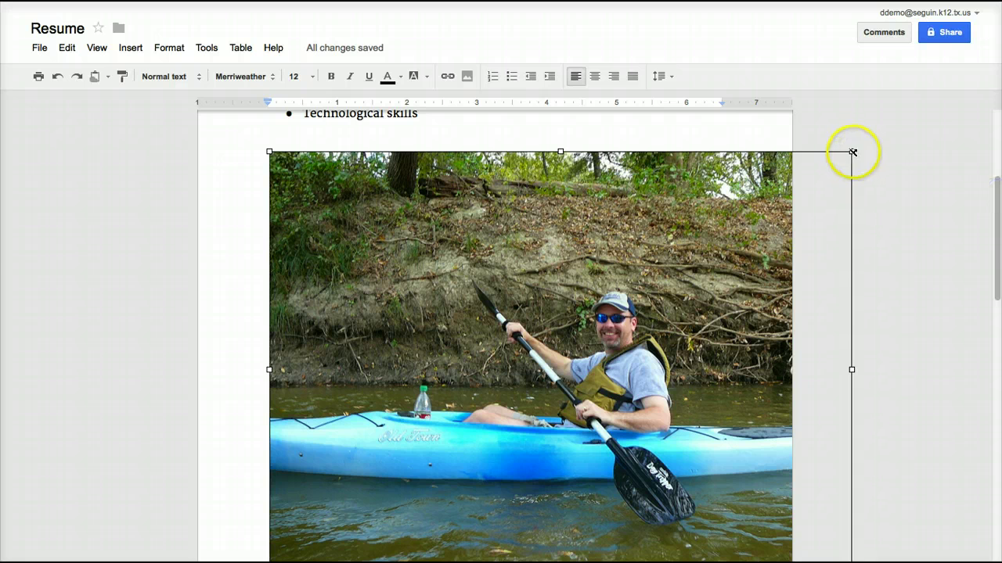
drag(852, 152, 474, 406)
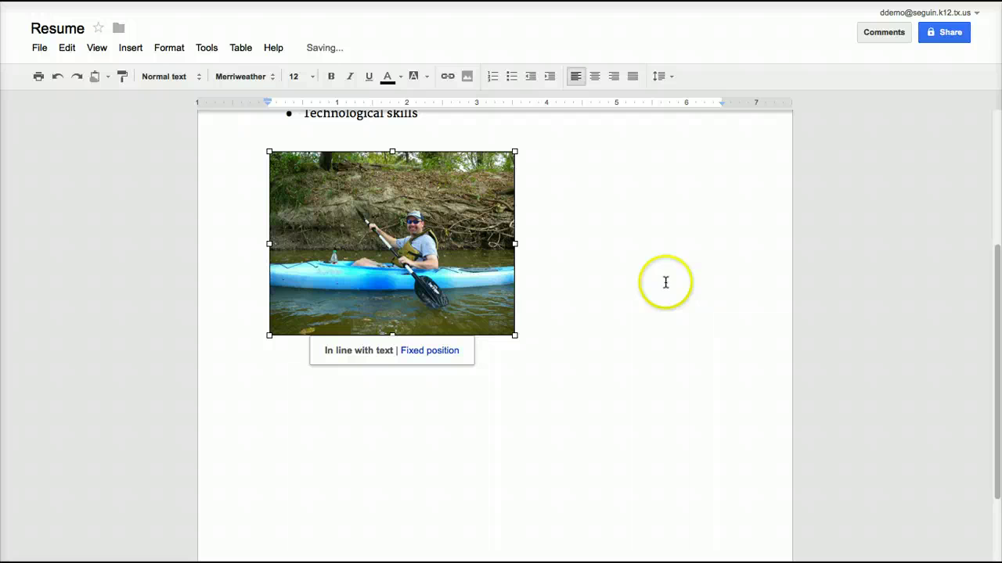
drag(994, 306, 994, 245)
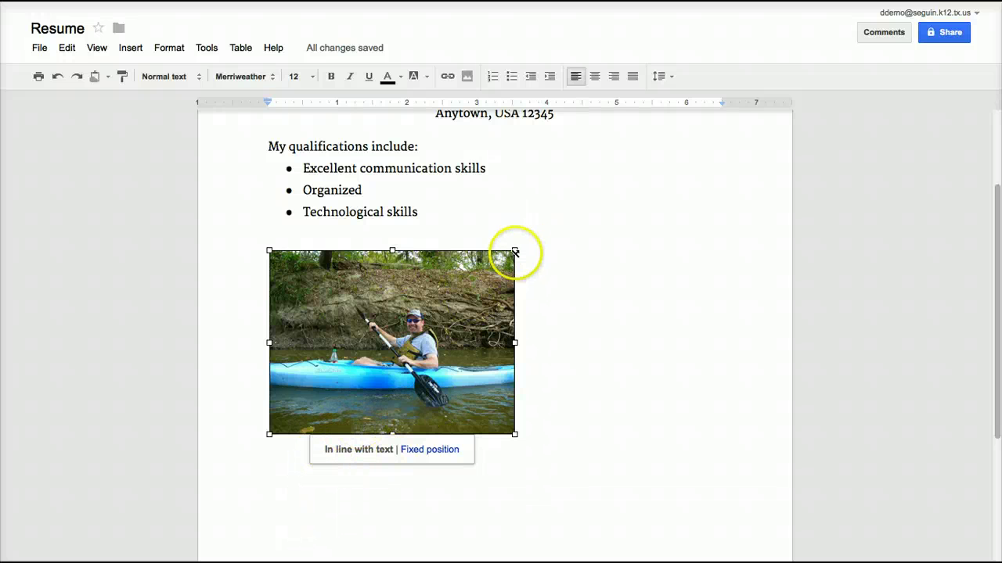
drag(515, 252, 421, 313)
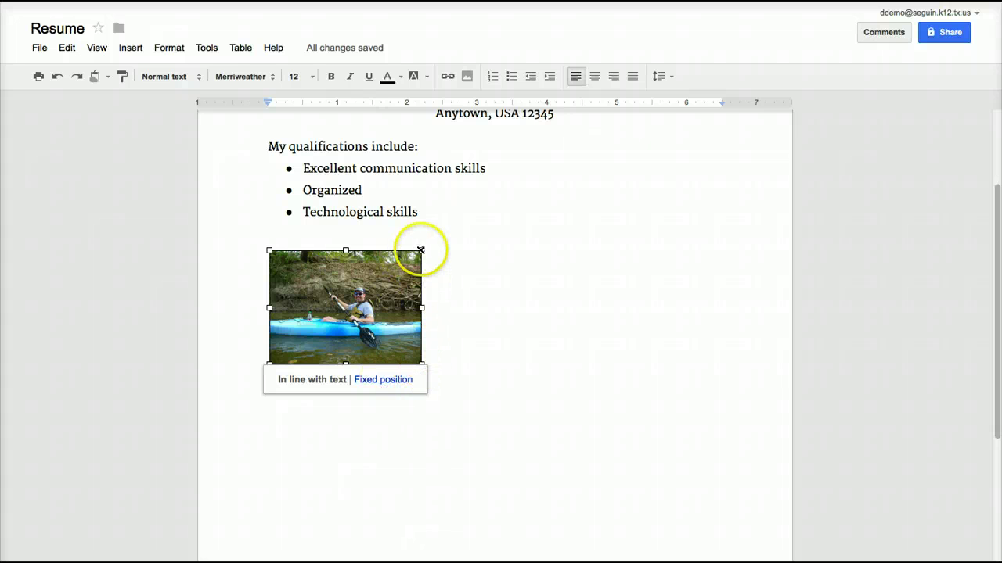
drag(420, 251, 513, 215)
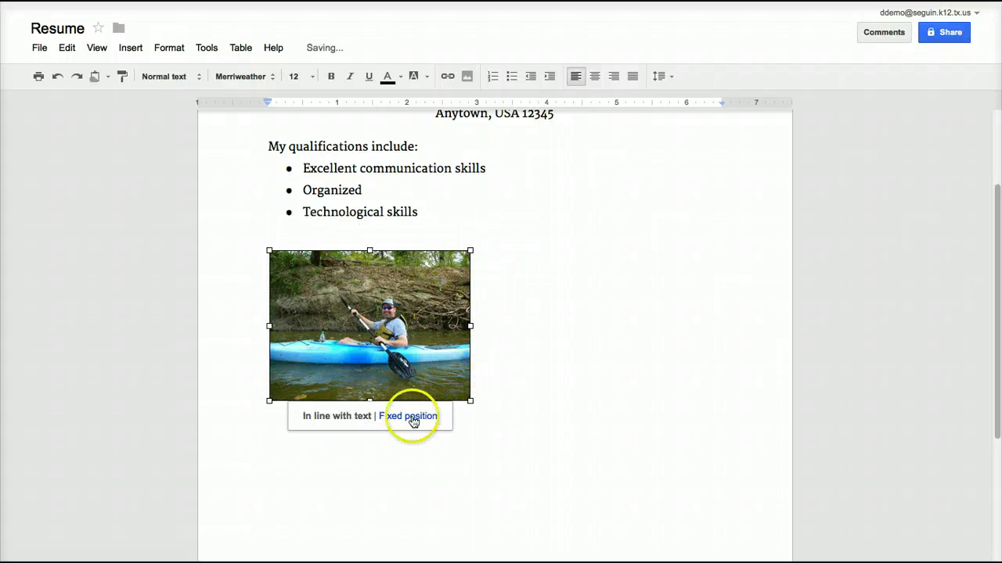
Fix the kayak photo at the page's right, with a sentence about loving the outdoors beside it.
click(406, 418)
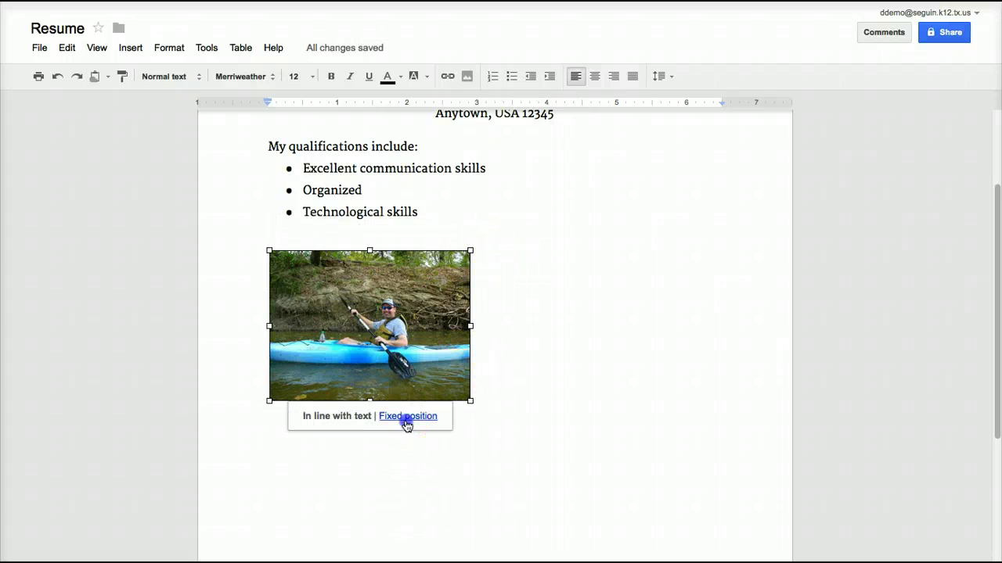
click(540, 270)
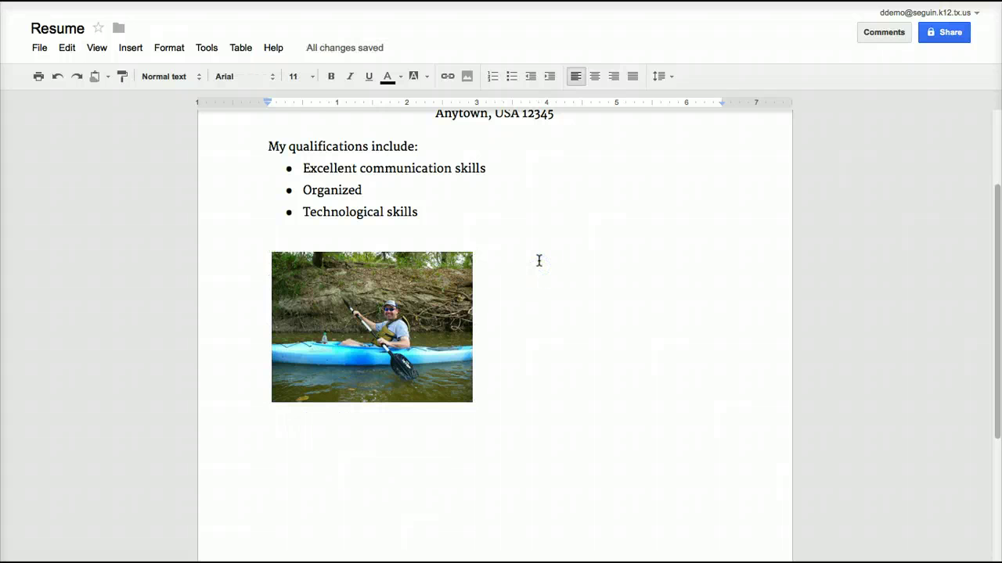
click(539, 260)
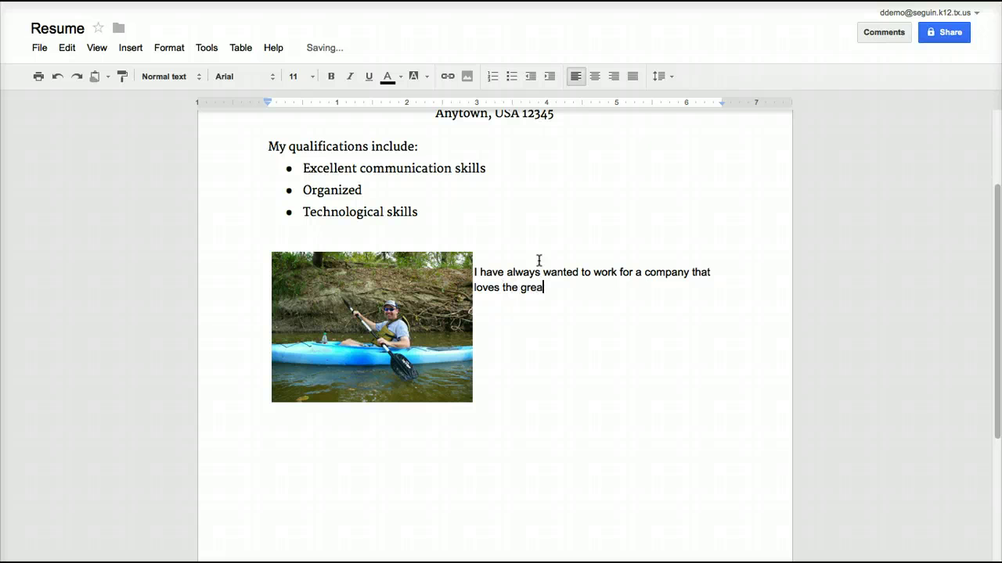
text(t outdoors!)
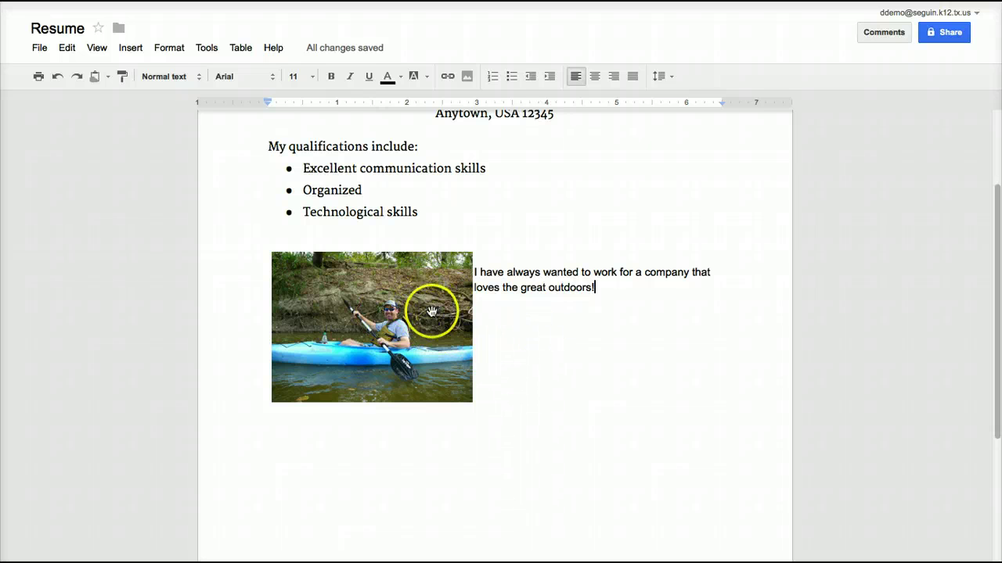
drag(426, 318, 647, 321)
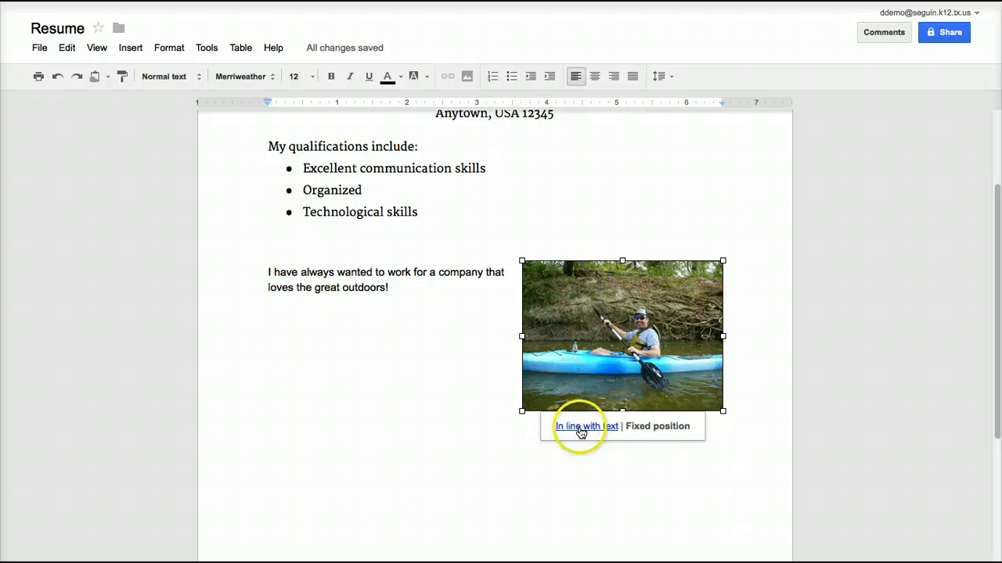
click(504, 506)
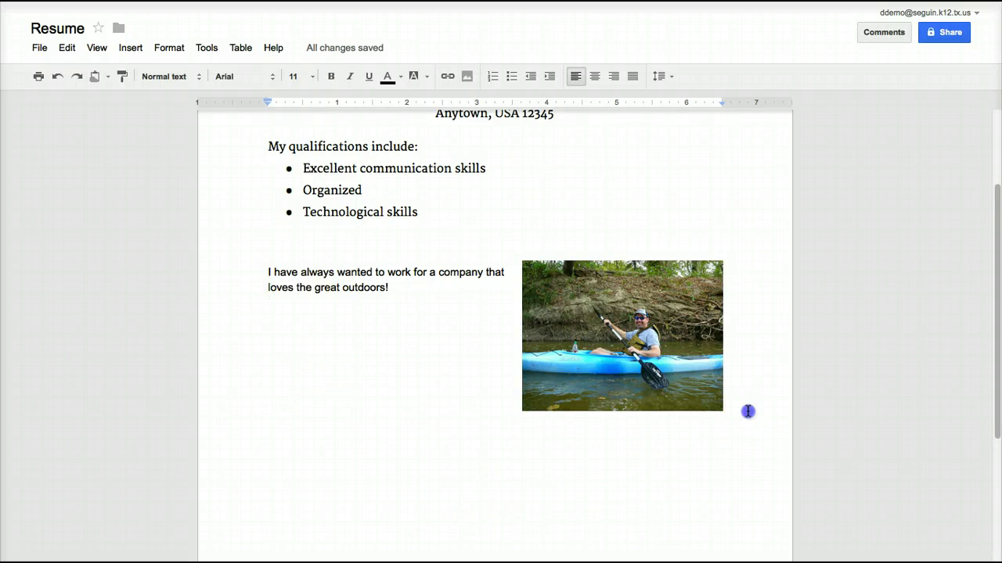
key(Return)
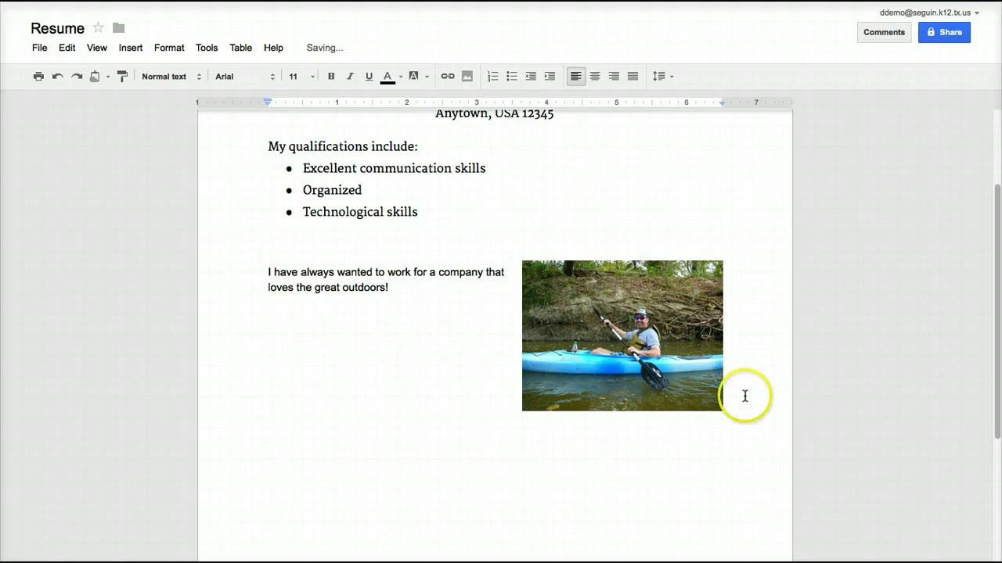
Take a webcam snapshot, allowing camera access, and insert it into the resume.
click(467, 76)
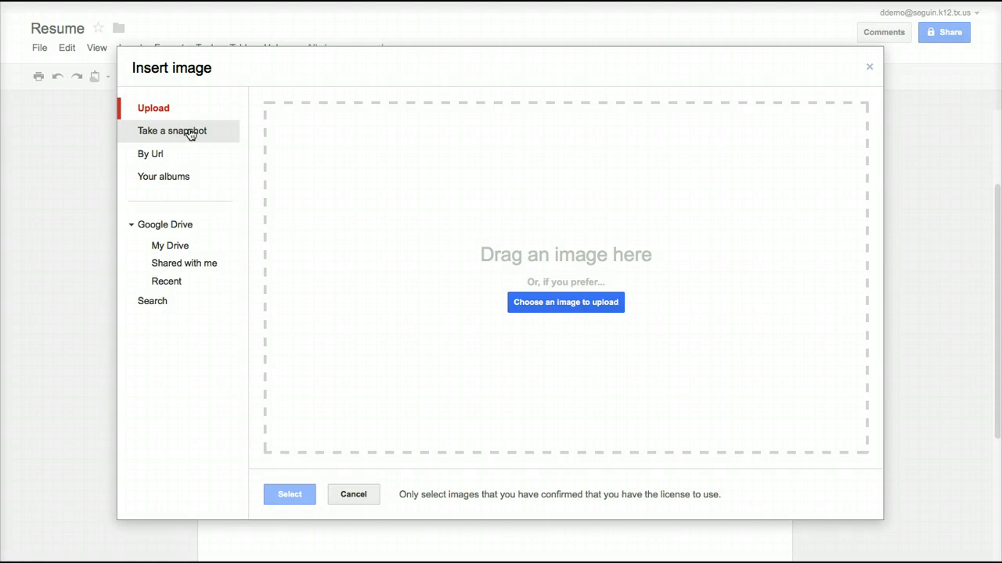
click(190, 133)
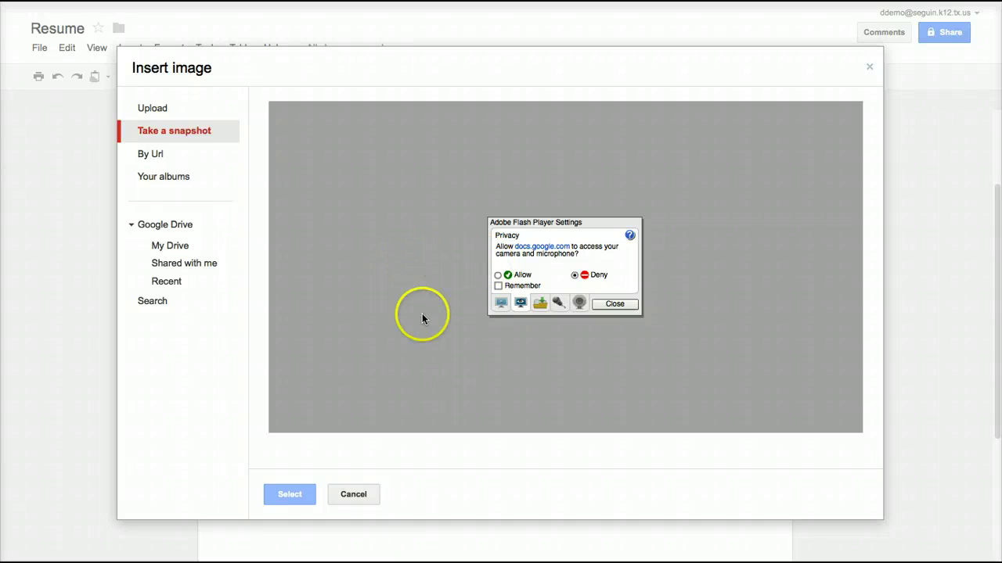
click(498, 275)
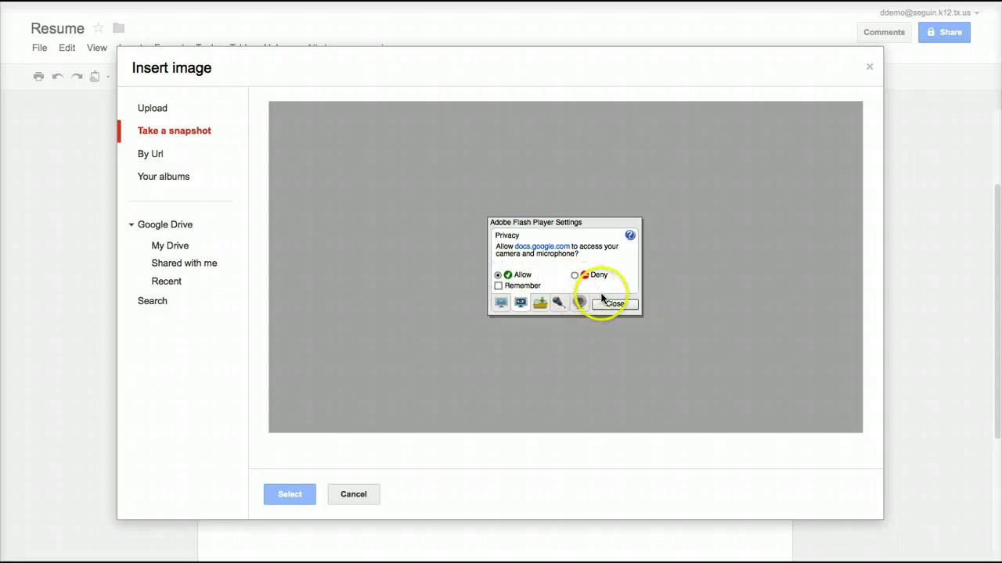
click(614, 305)
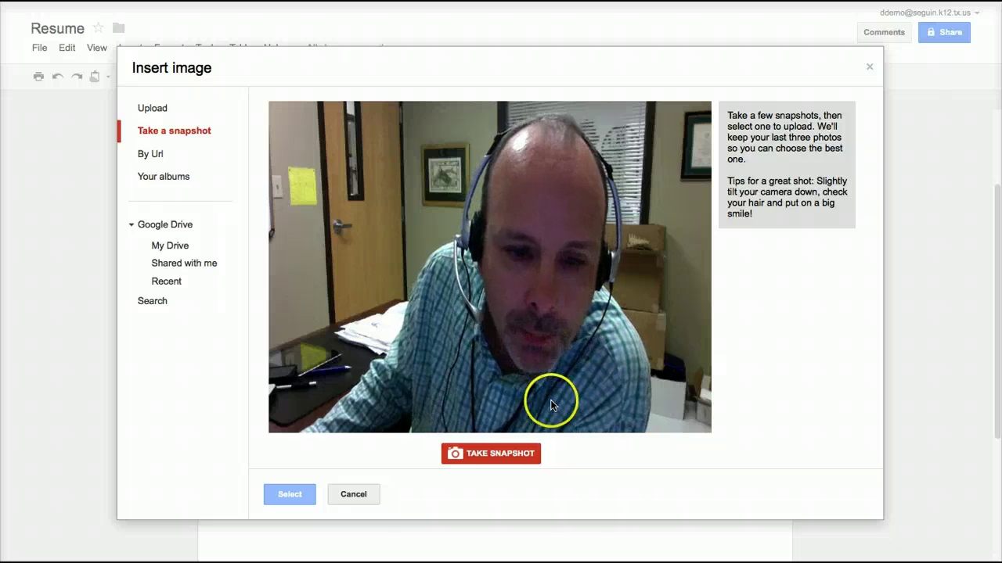
click(515, 451)
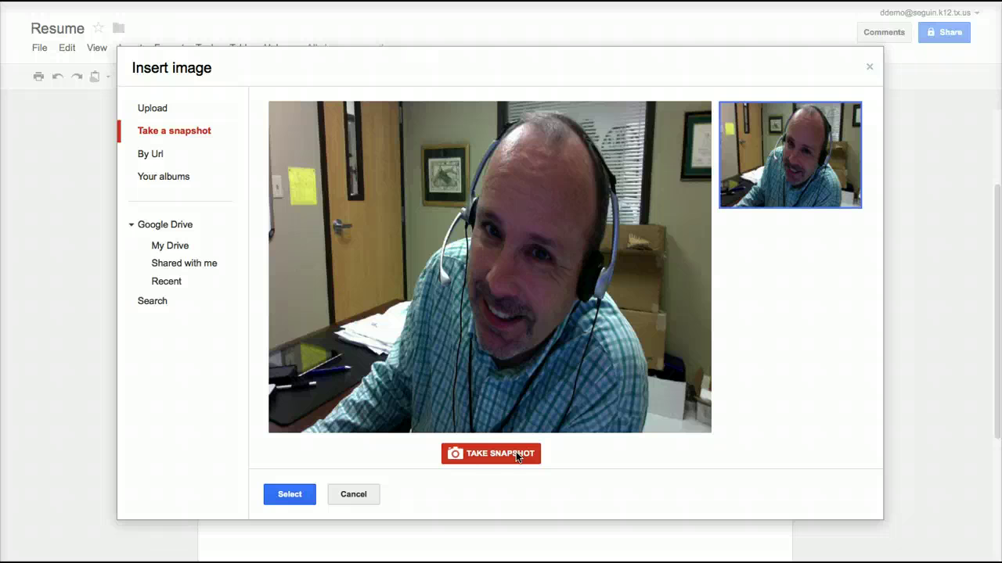
click(299, 504)
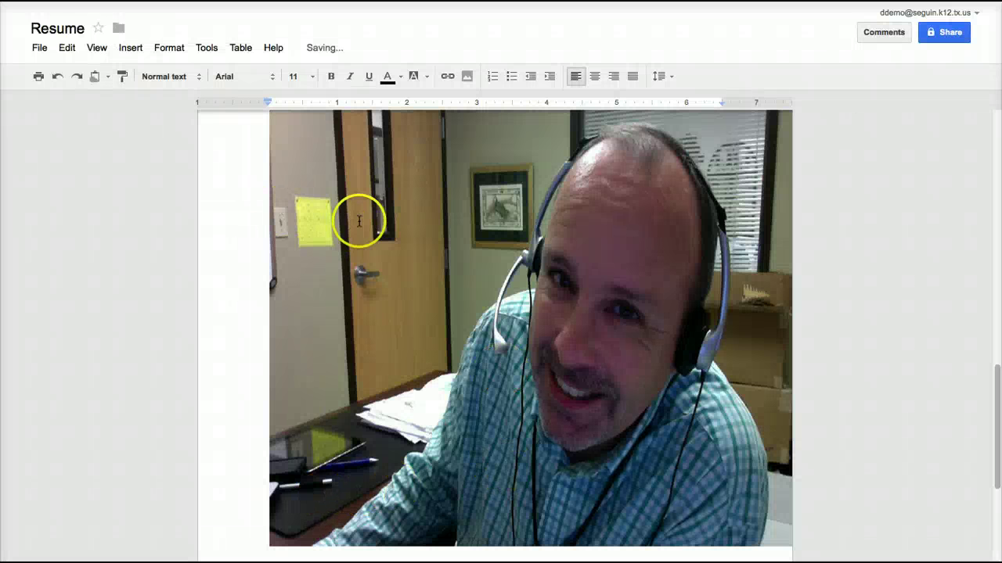
Shrink the webcam snapshot to a small picture and place the caret below it.
click(756, 188)
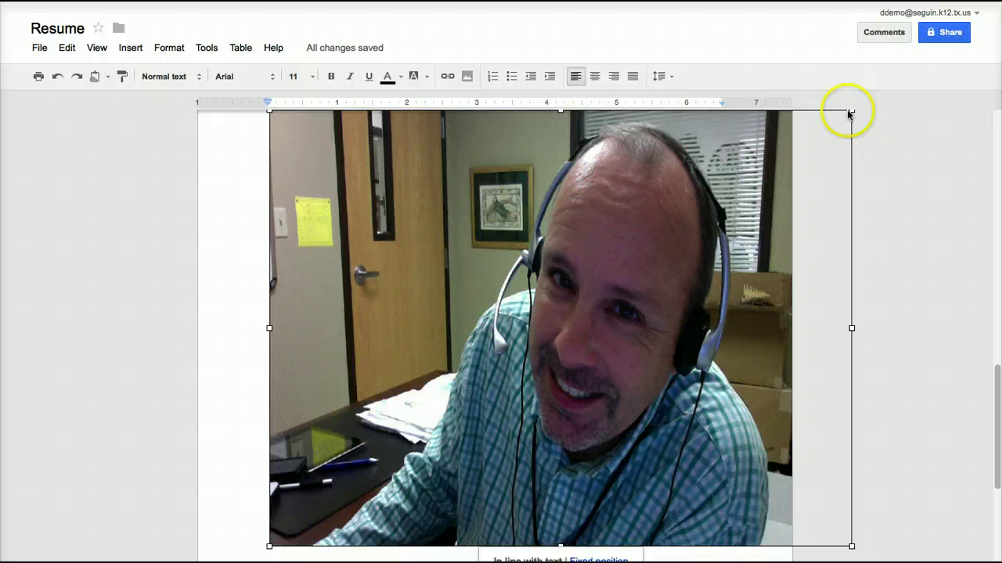
drag(851, 112, 384, 461)
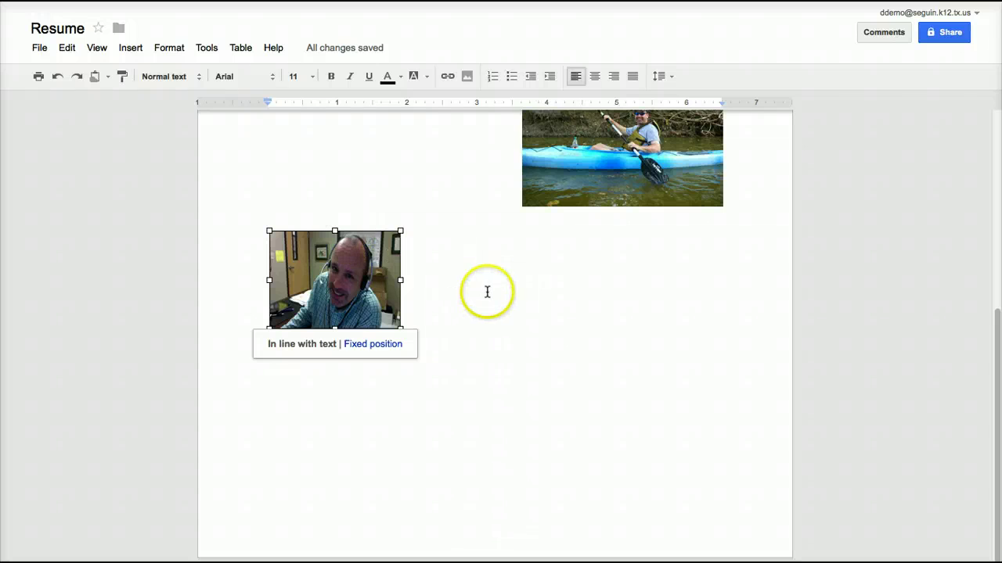
click(453, 302)
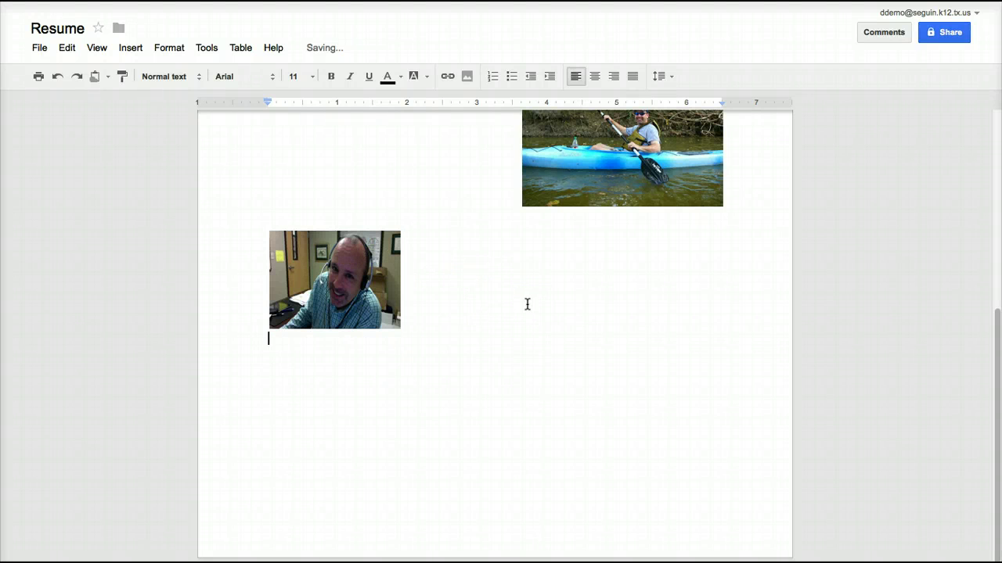
Cancel the first Insert image window, then reopen it on the By URL option.
click(466, 76)
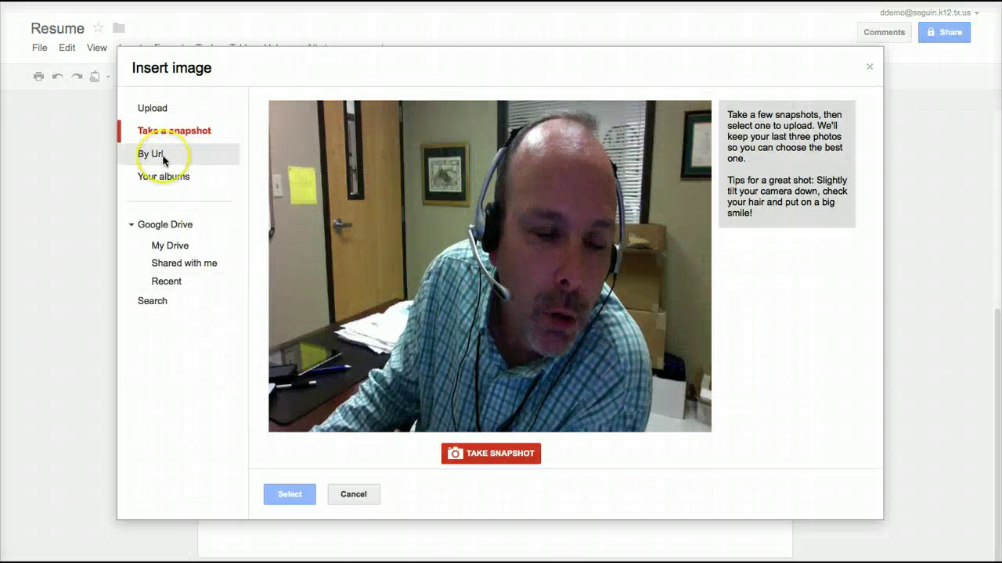
click(537, 460)
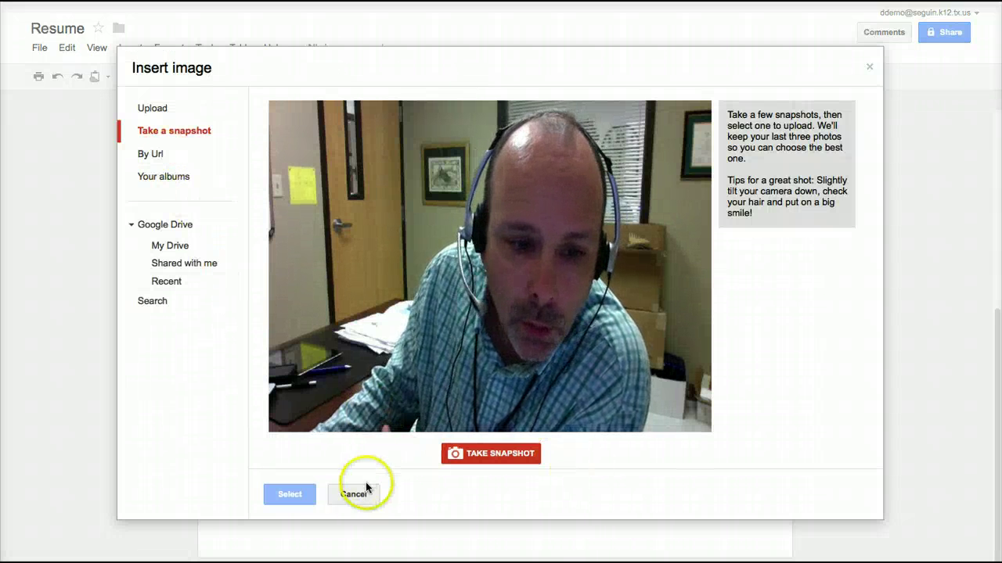
click(290, 494)
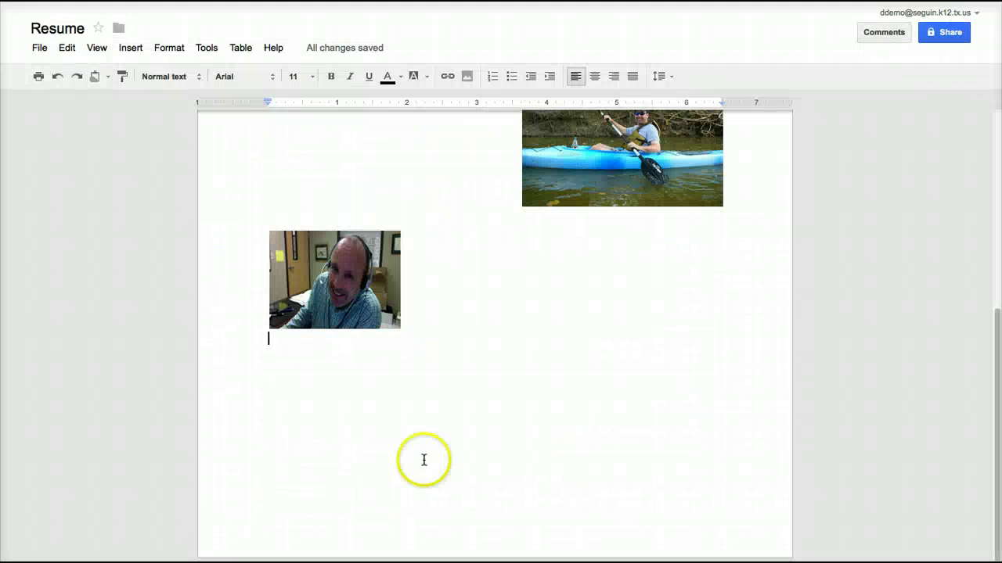
click(466, 76)
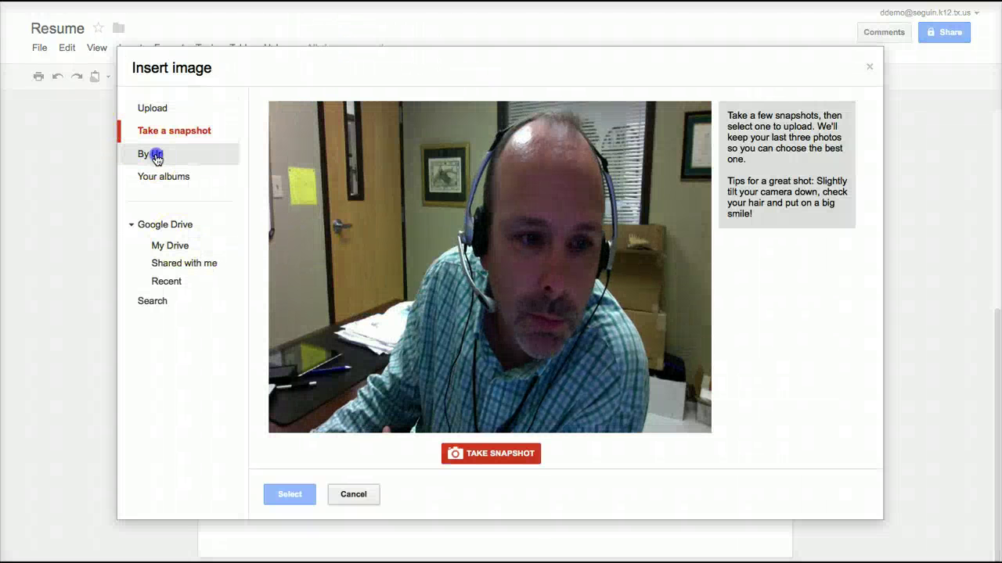
click(149, 154)
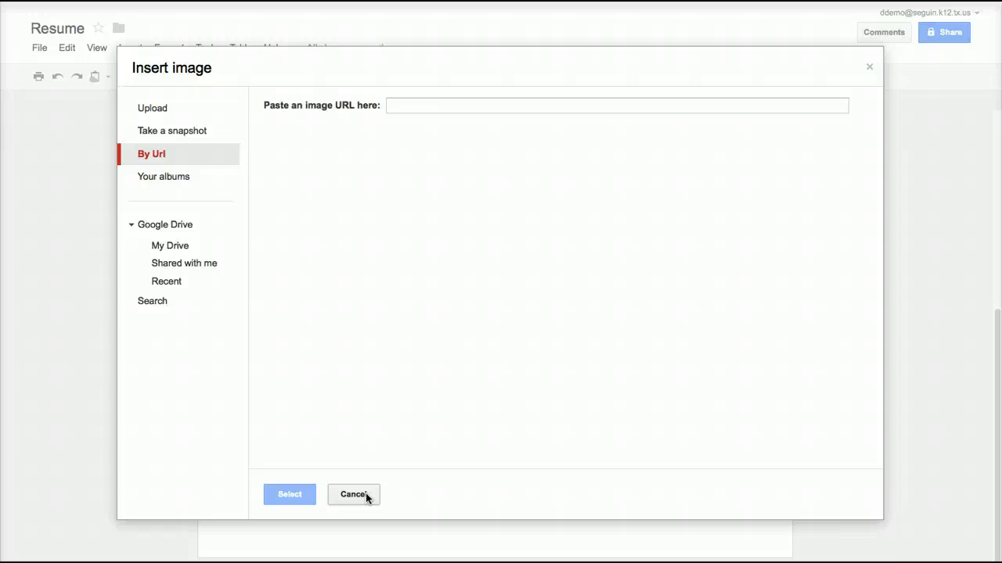
Cancel the Insert image dialog and delete the webcam headshot photo.
click(366, 494)
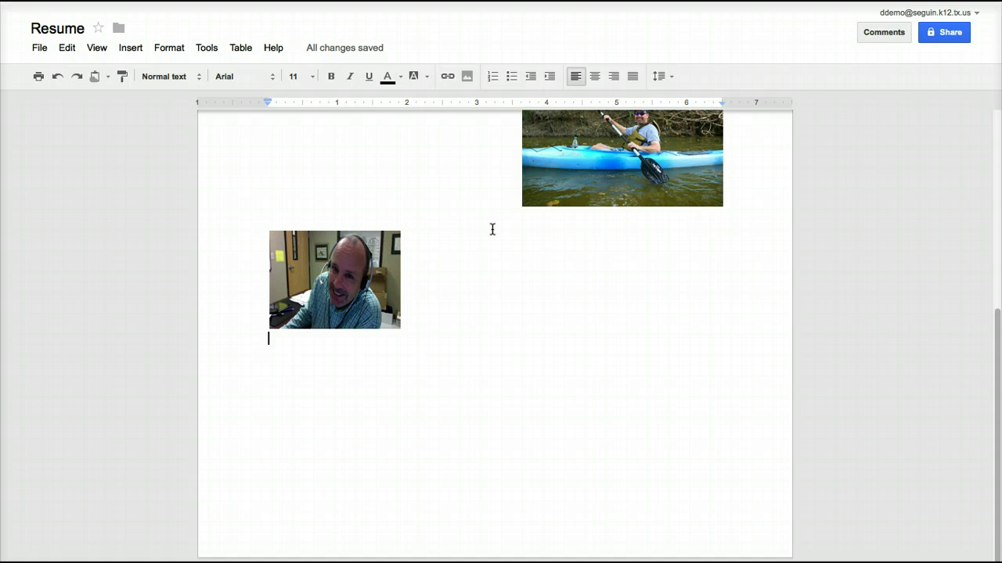
click(356, 288)
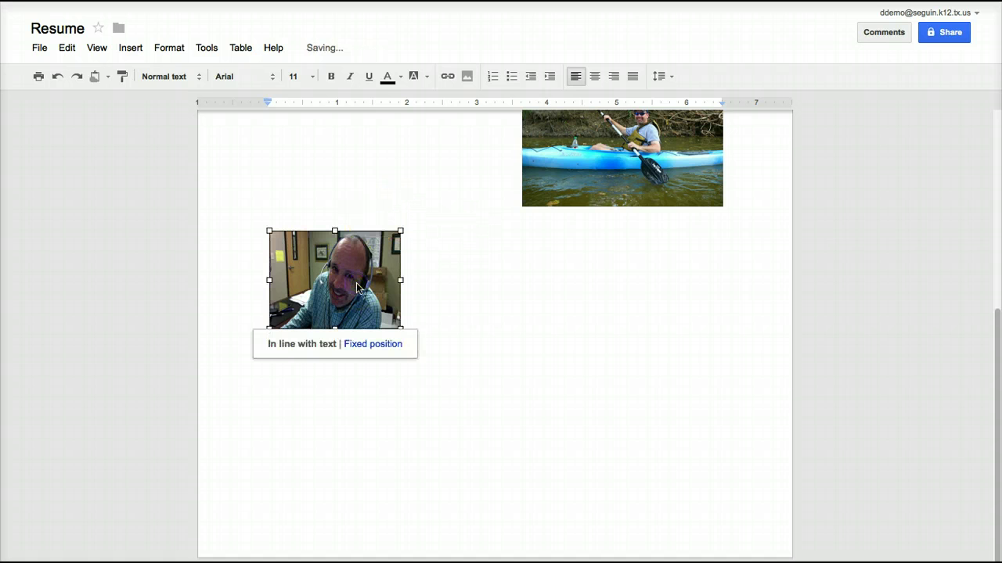
key(Delete)
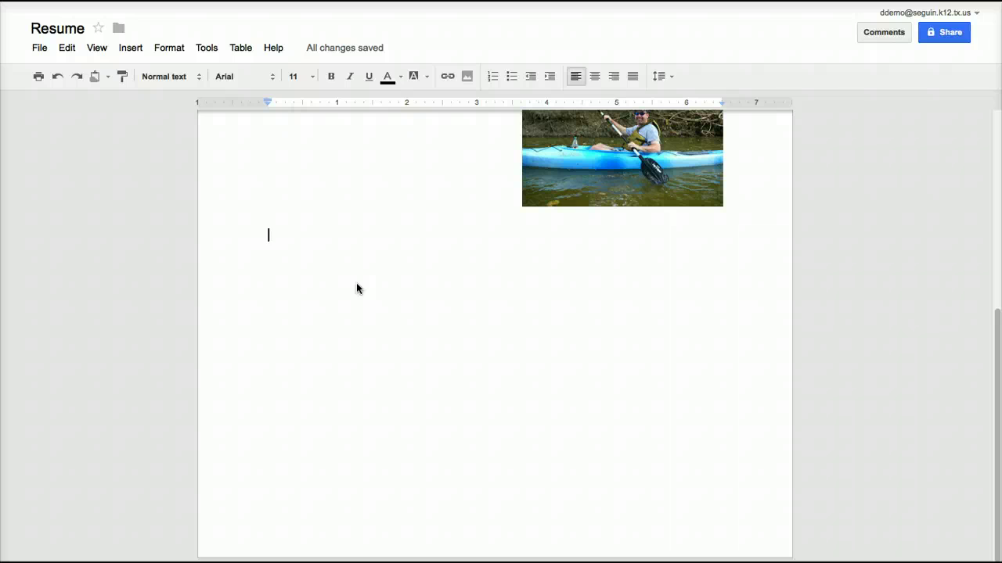
Type an 'Employers:' heading followed by Bass Pro Shops and Cabelas on separate lines.
text(Emplo)
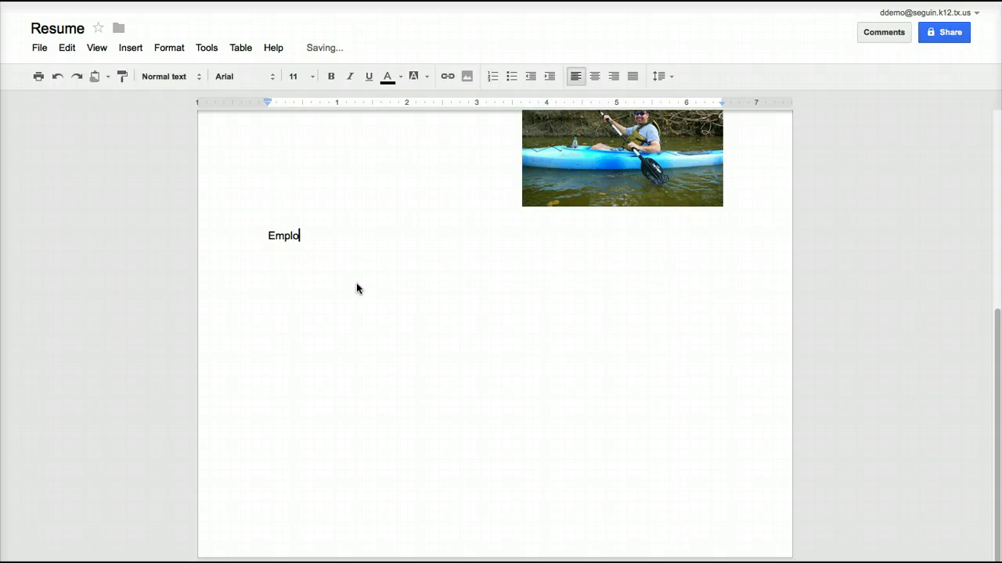
text(yers:)
key(Return)
key(Return)
text(Bass Pro Shops)
key(Return)
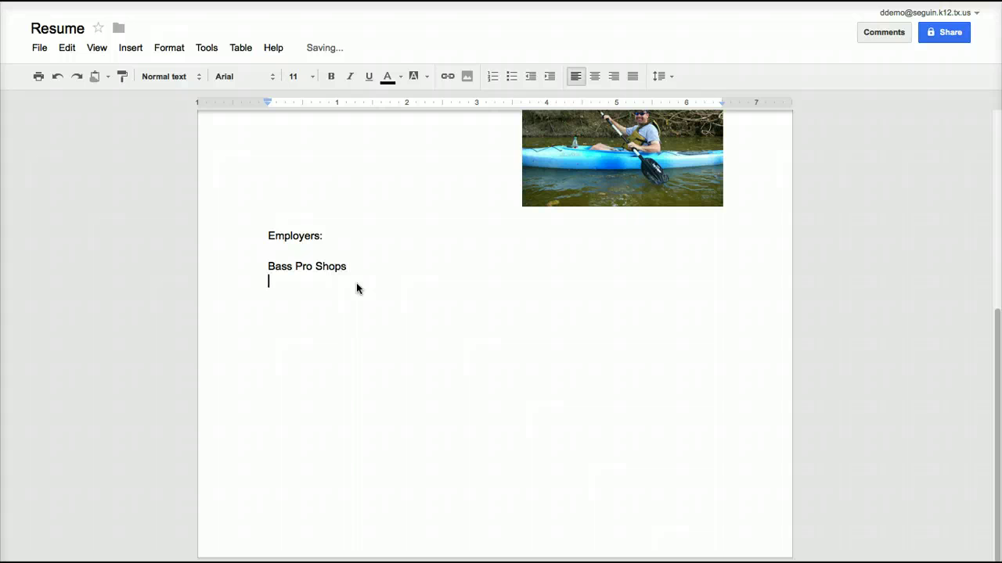
text(Cabelas)
key(Return)
Make Bass Pro Shops and Cabelas a bulleted list, then select Bass Pro Shops.
click(328, 286)
drag(330, 285, 233, 257)
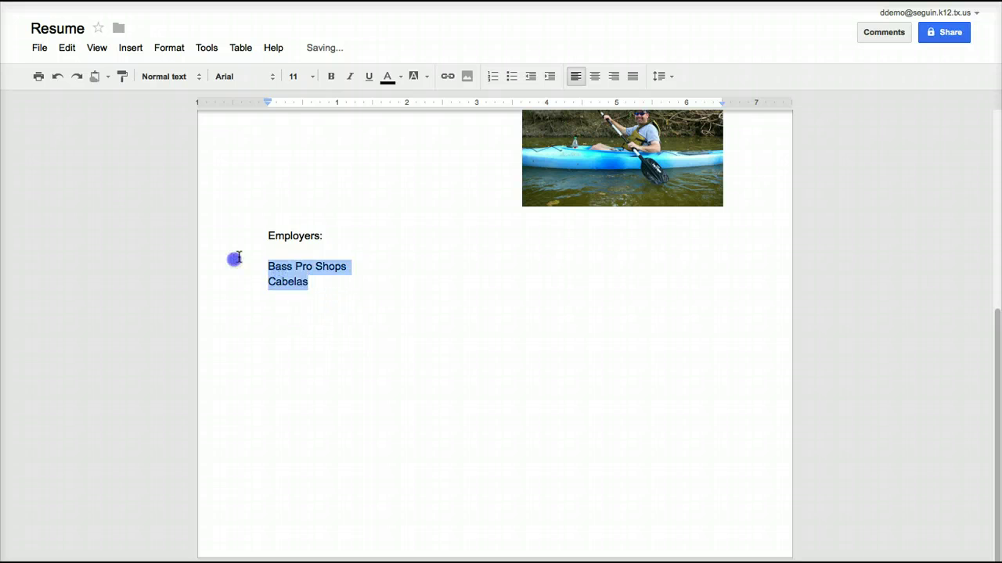
click(511, 76)
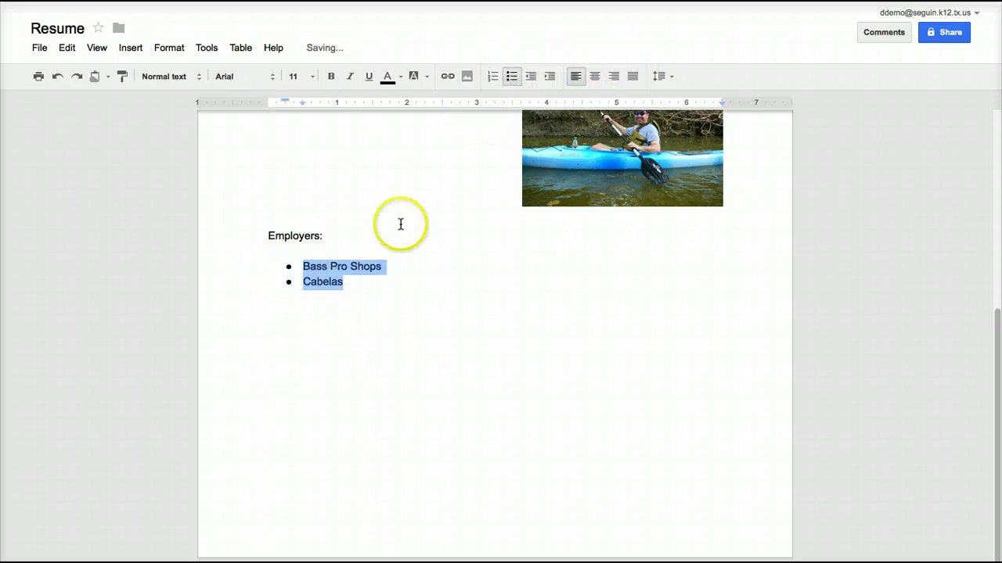
click(391, 282)
click(394, 266)
drag(382, 266, 299, 266)
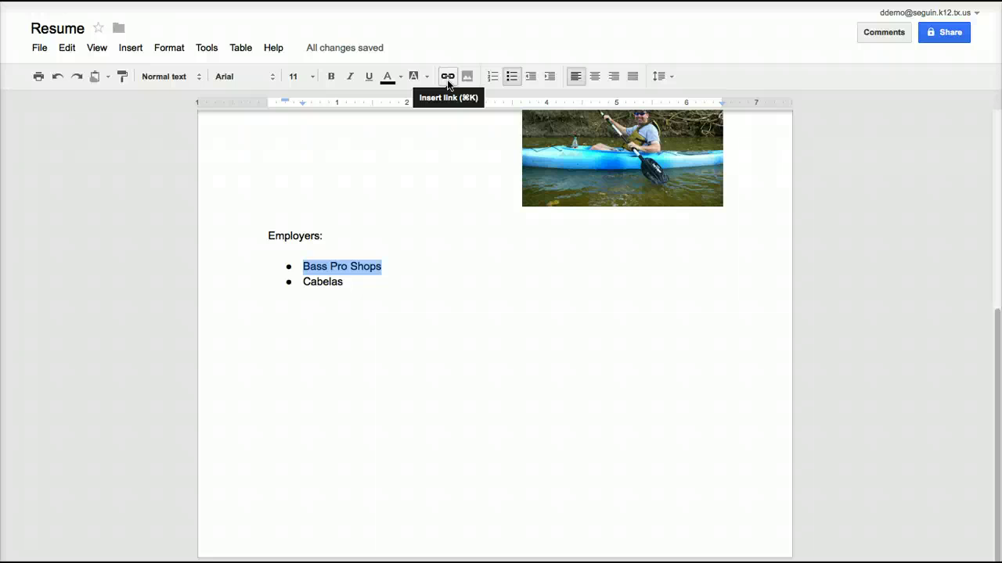
click(448, 78)
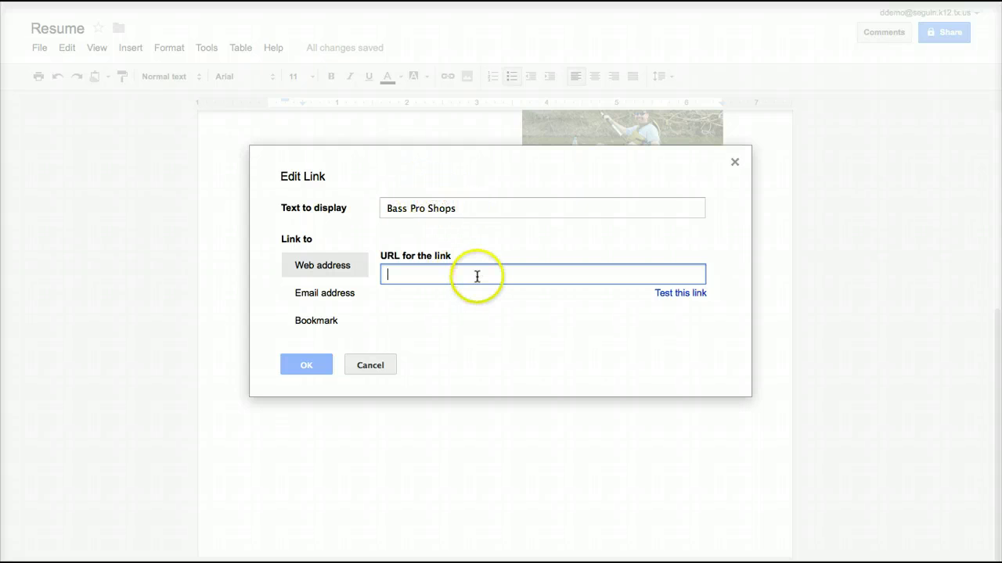
text(ht)
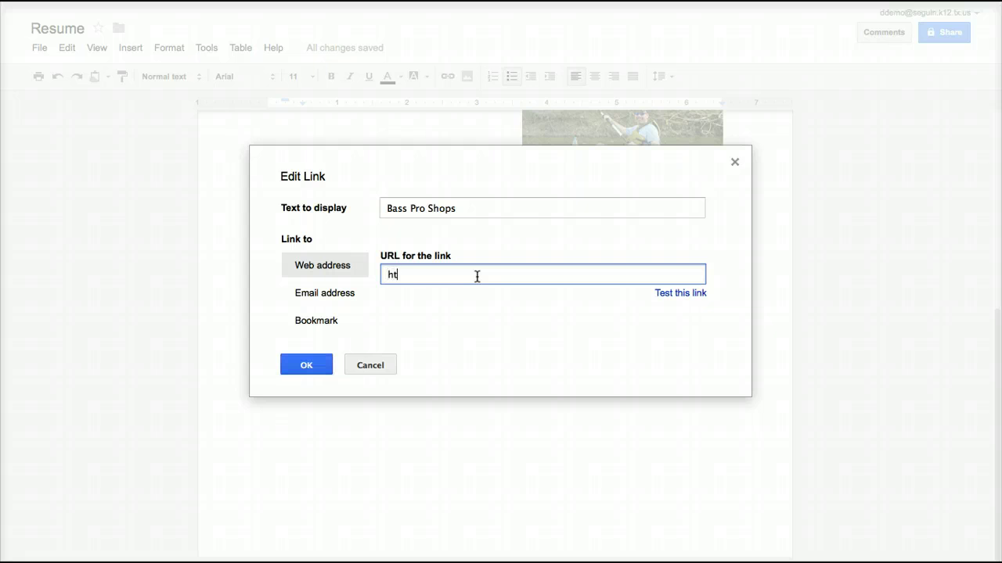
text(tp://basspro.com)
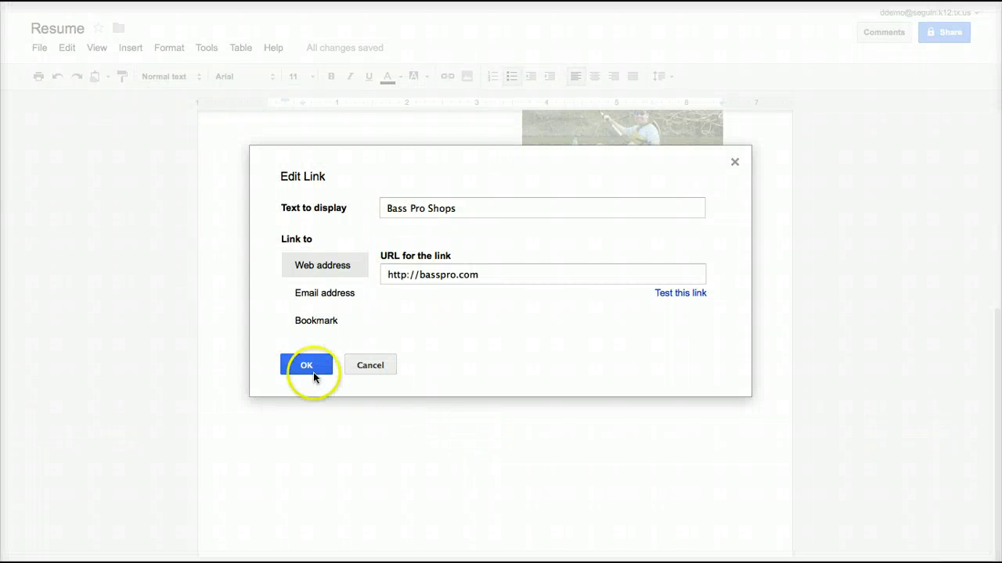
click(305, 367)
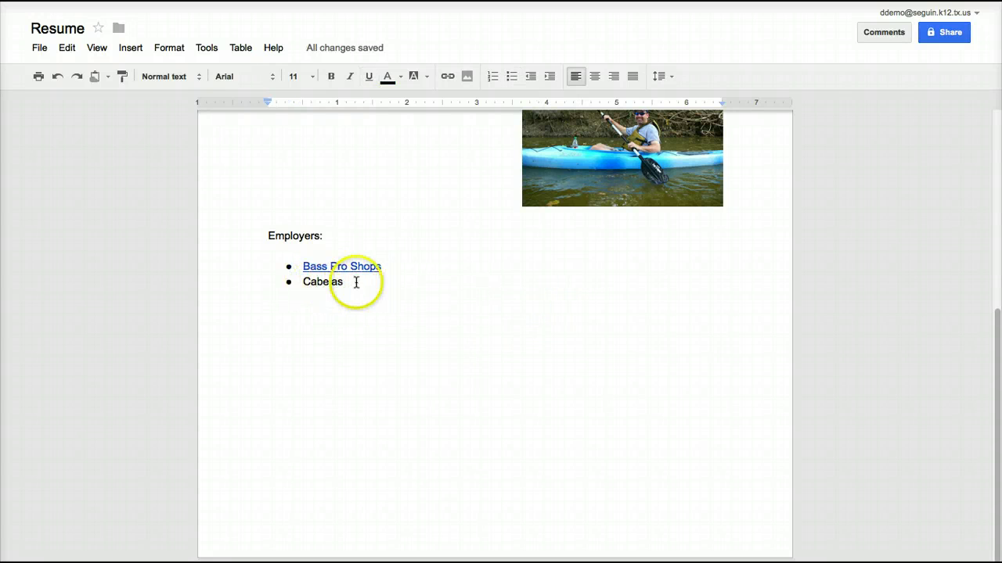
click(356, 283)
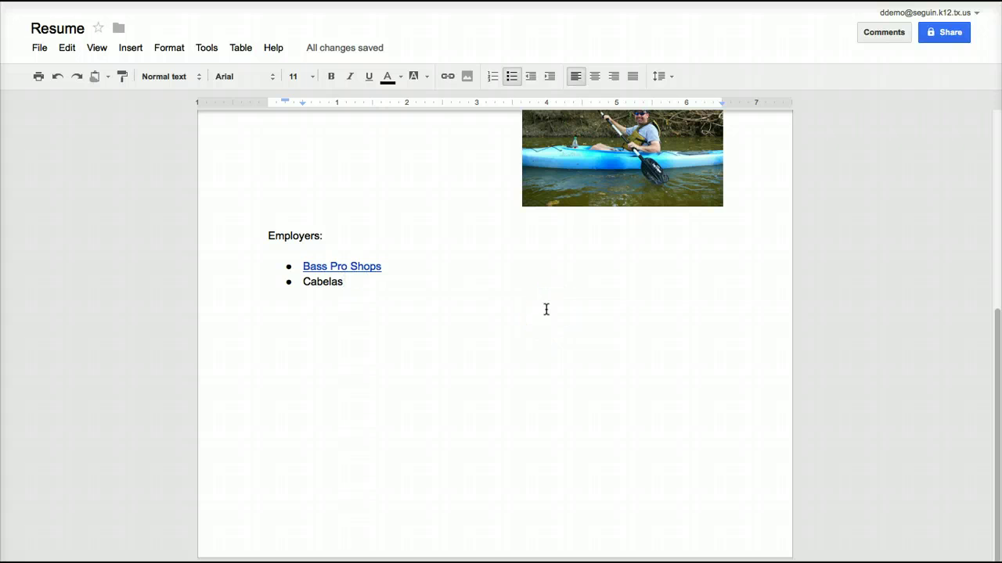
double_click(321, 283)
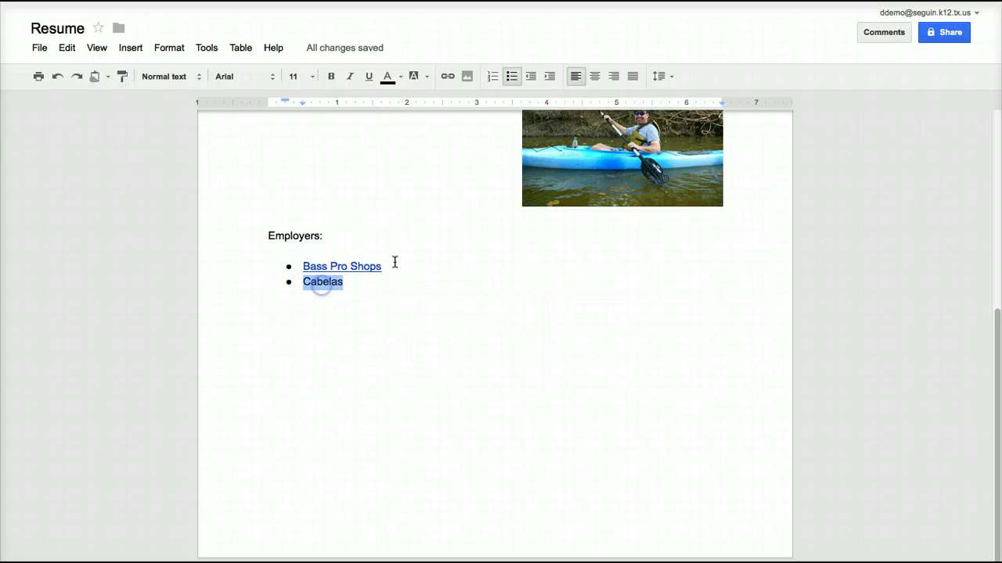
click(447, 76)
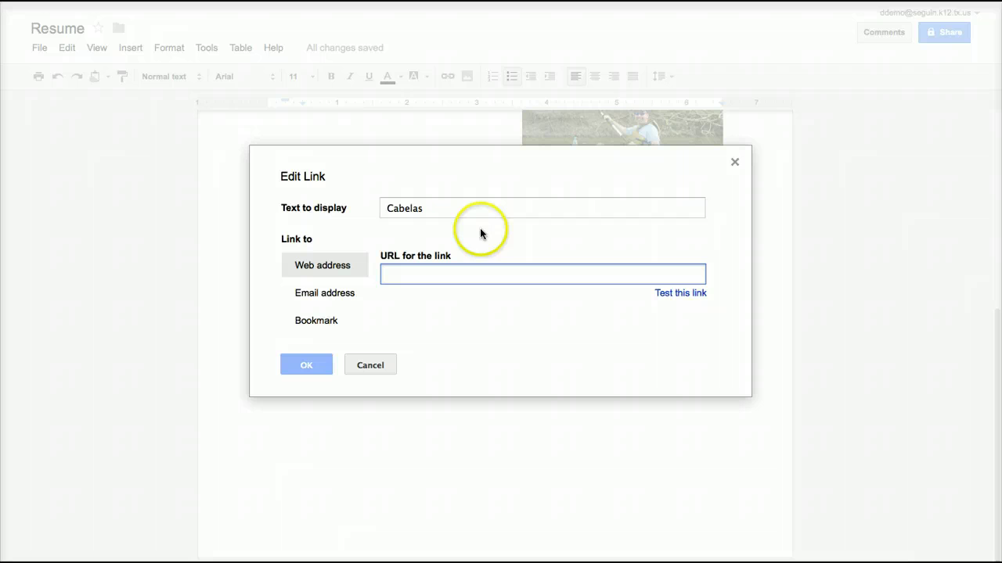
text(http)
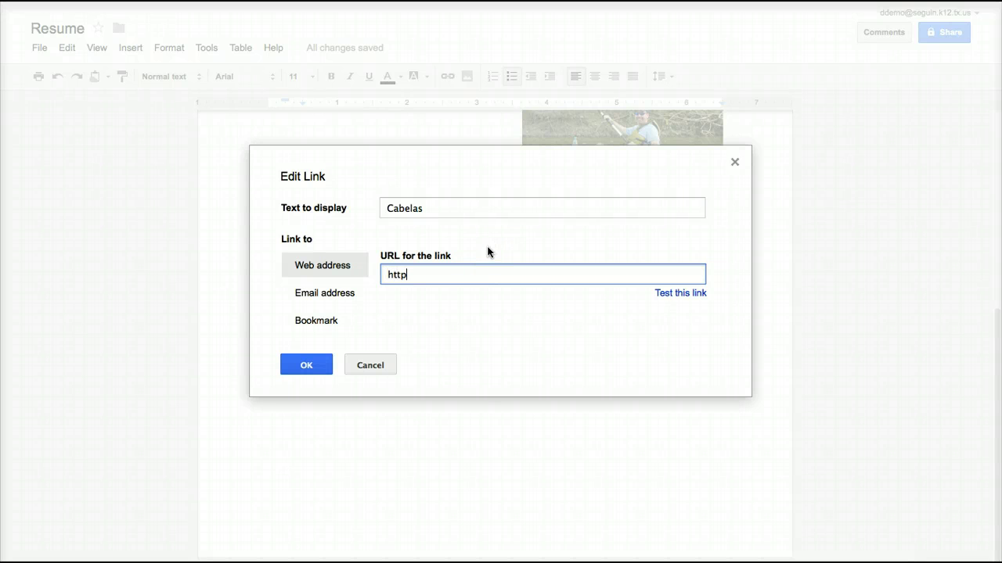
text(://cabekas.com)
key(Return)
click(565, 299)
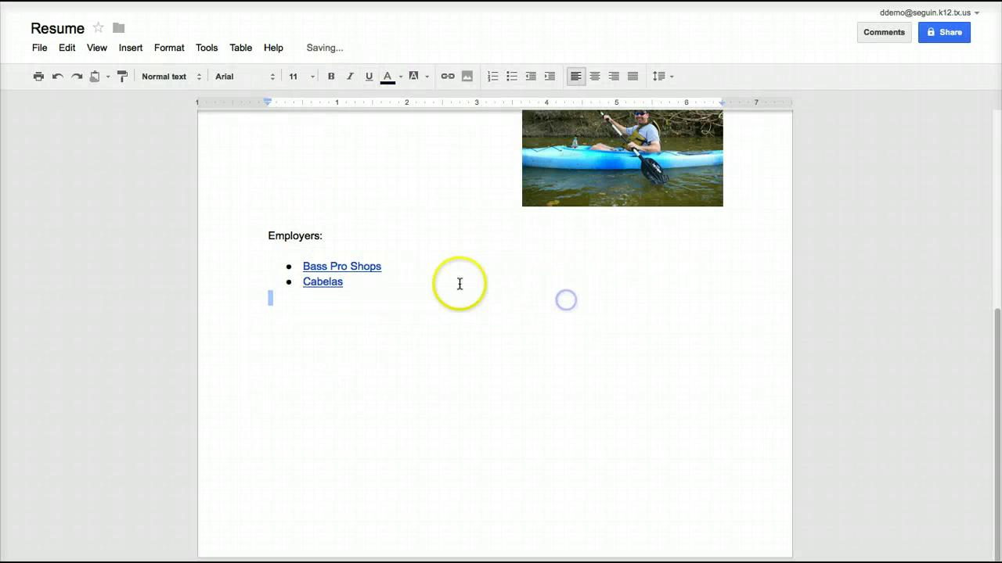
click(459, 283)
key(Return)
key(Return)
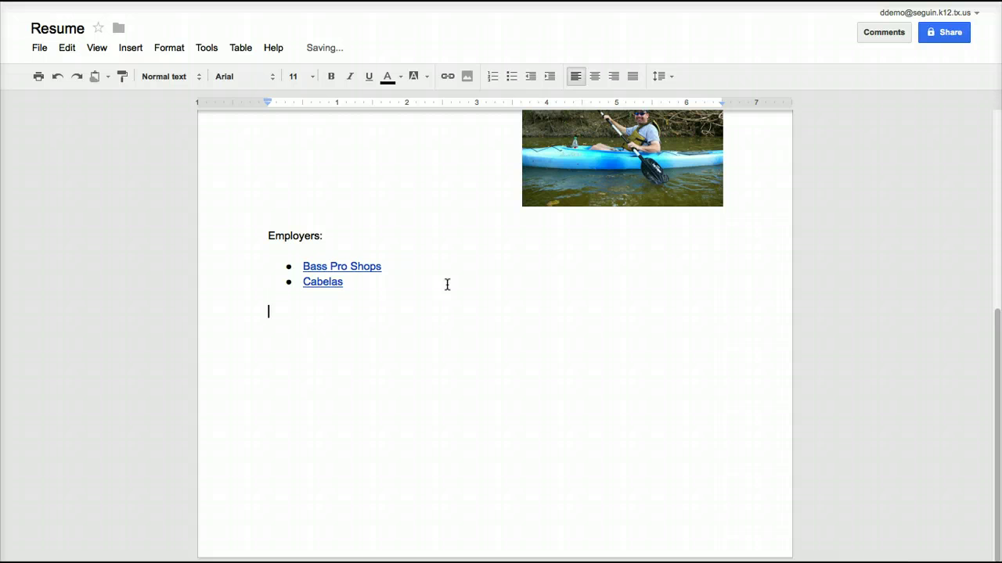
text(Email me)
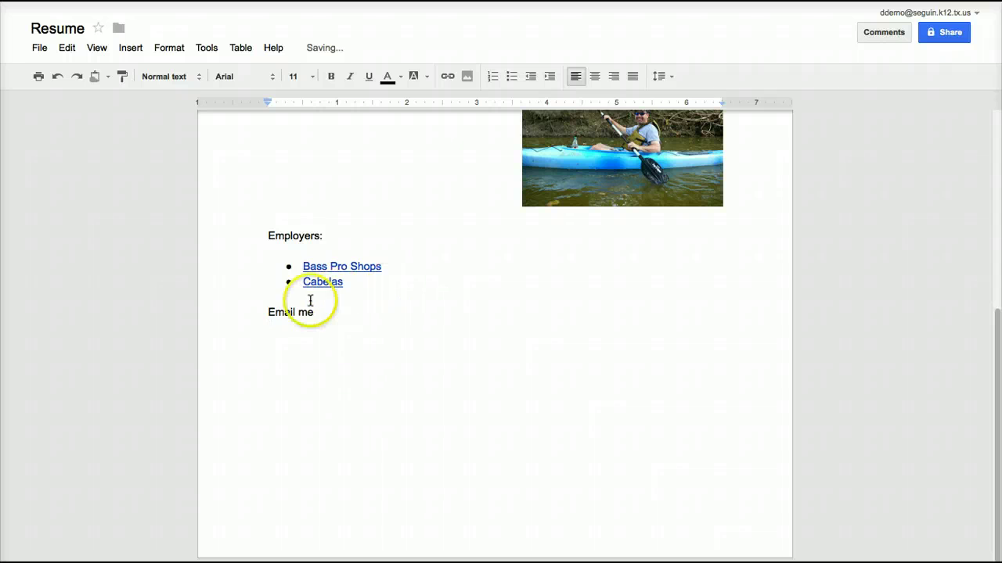
drag(316, 313, 257, 313)
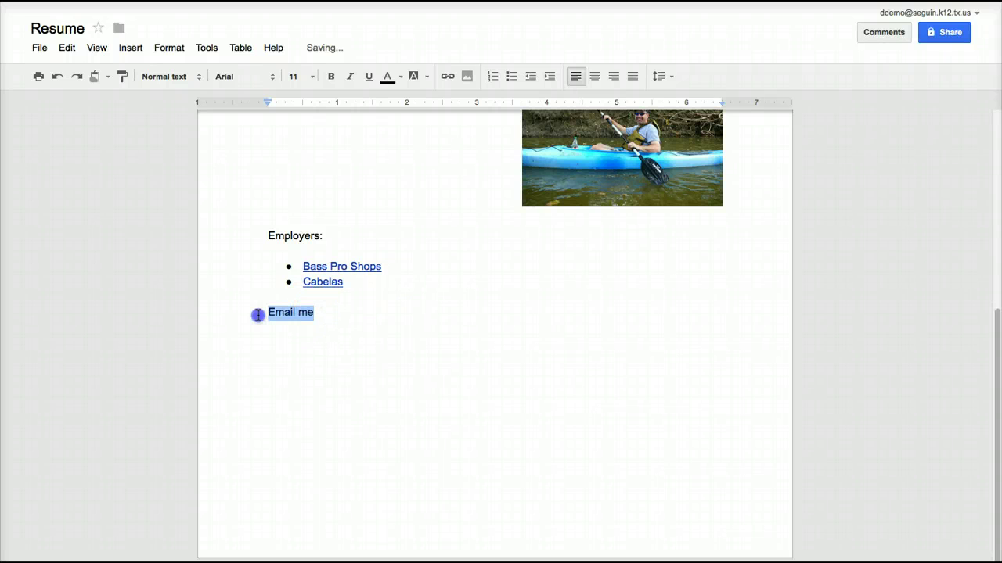
click(451, 76)
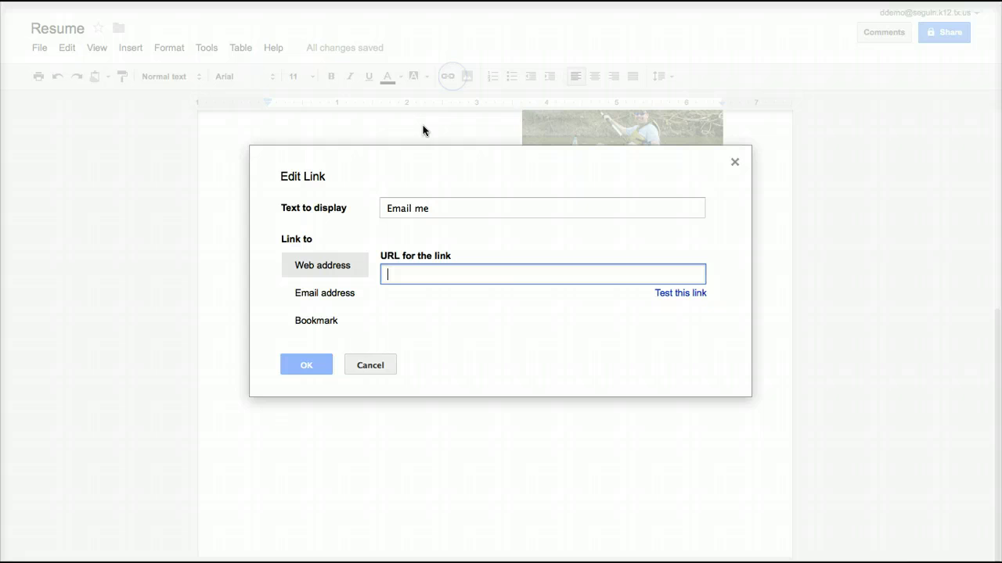
click(343, 296)
click(398, 280)
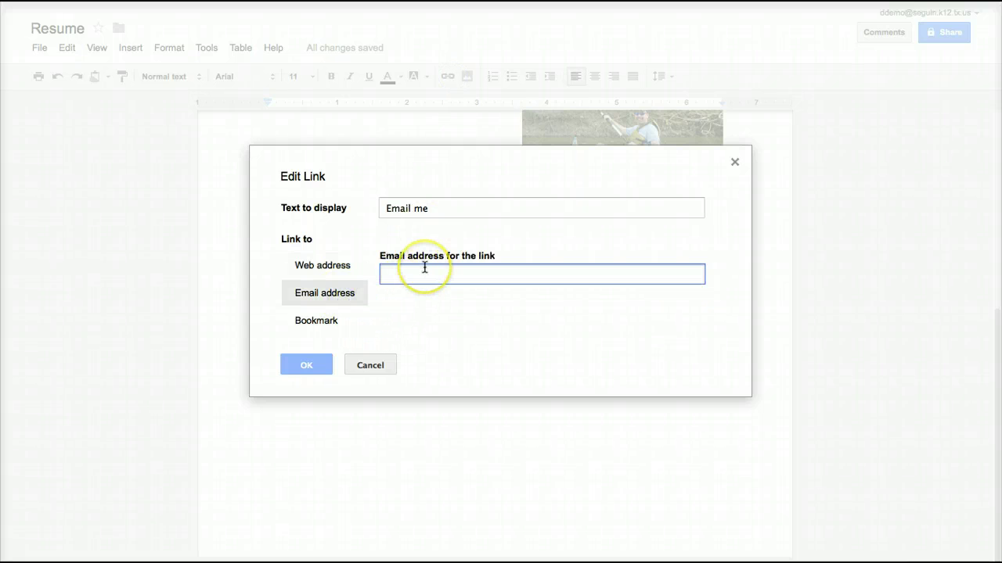
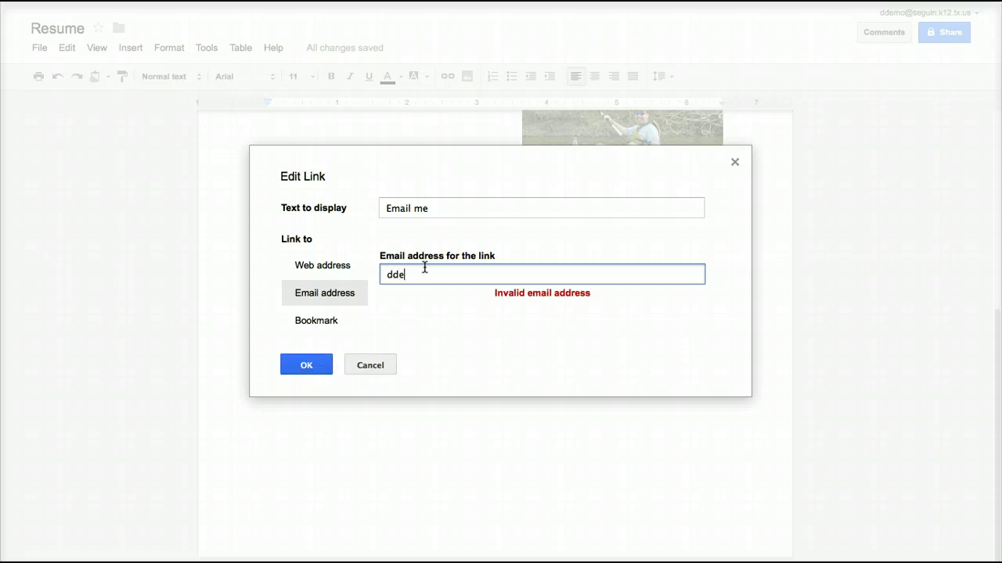
click(304, 364)
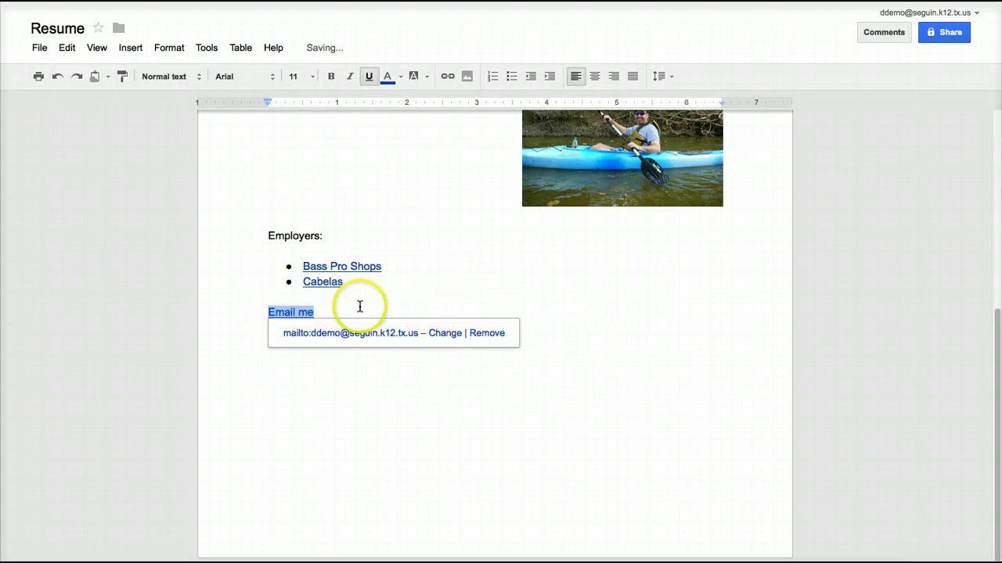
click(360, 306)
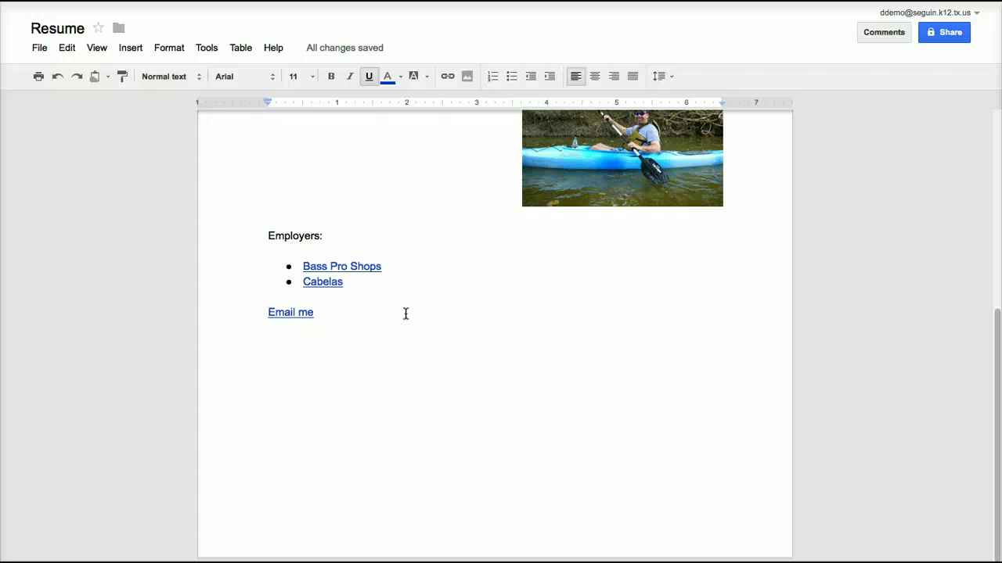
Add a new line below Email me and insert a new drawing there.
key(Return)
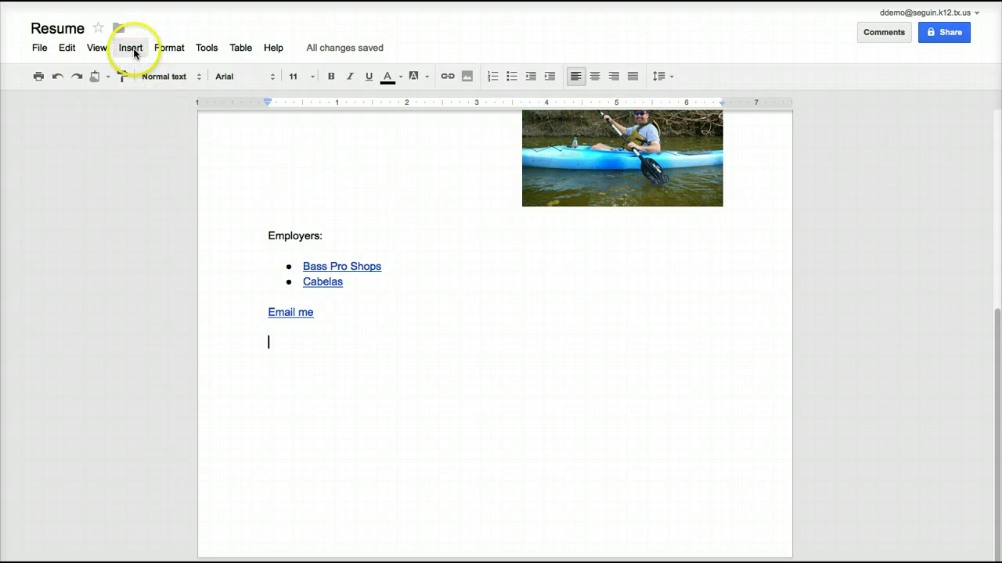
click(131, 49)
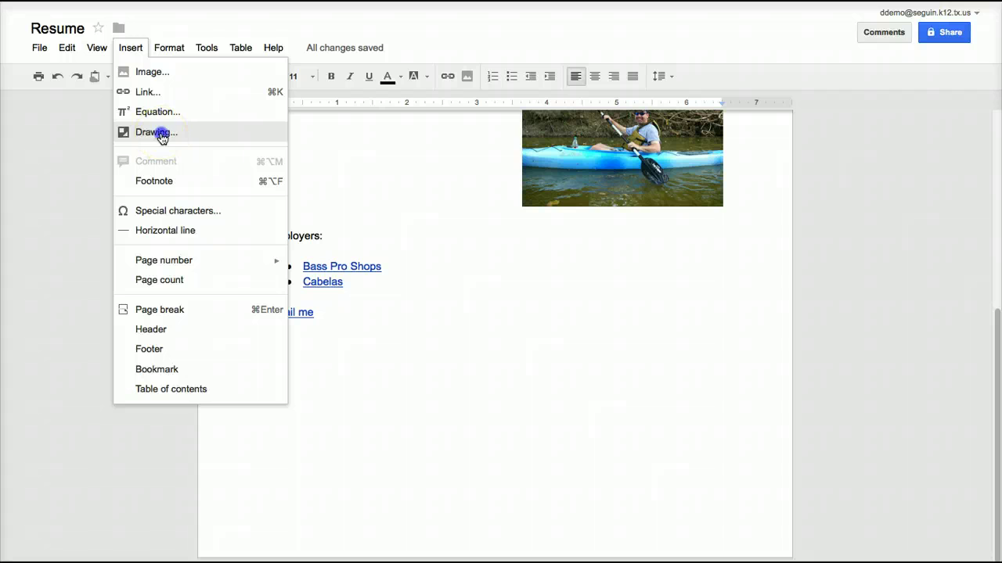
click(157, 133)
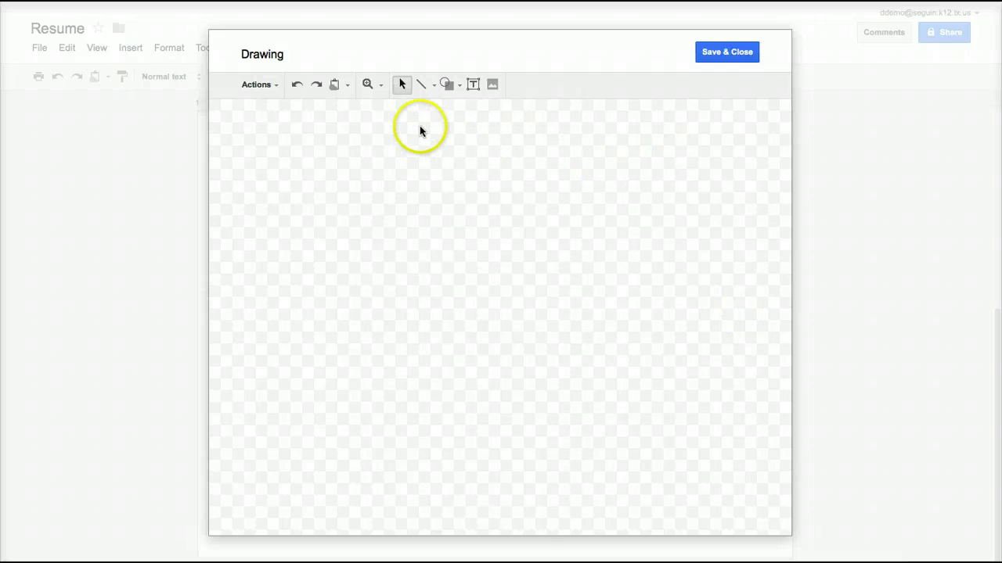
Look through the line and shape menus, then choose the Scribble line tool.
click(433, 83)
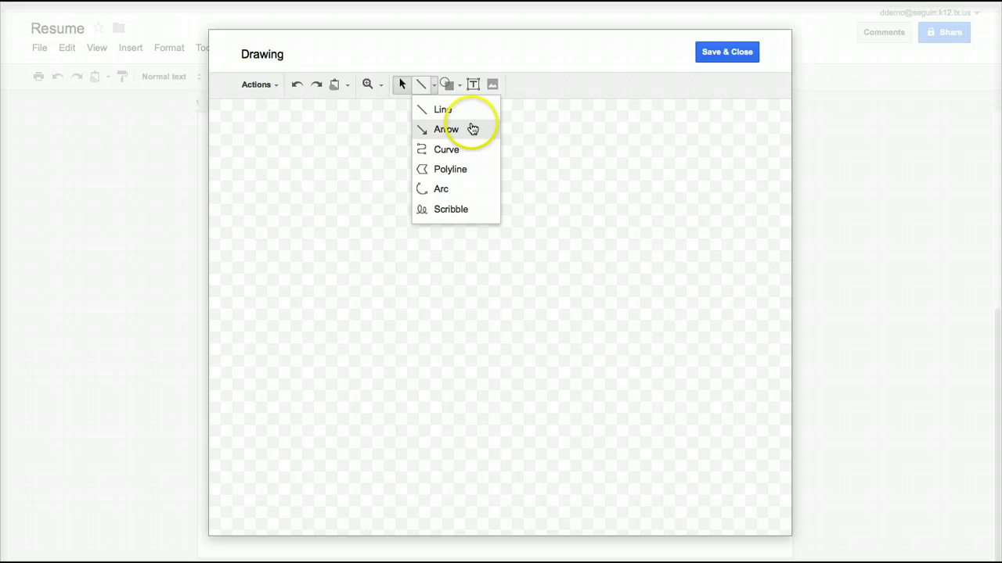
click(459, 84)
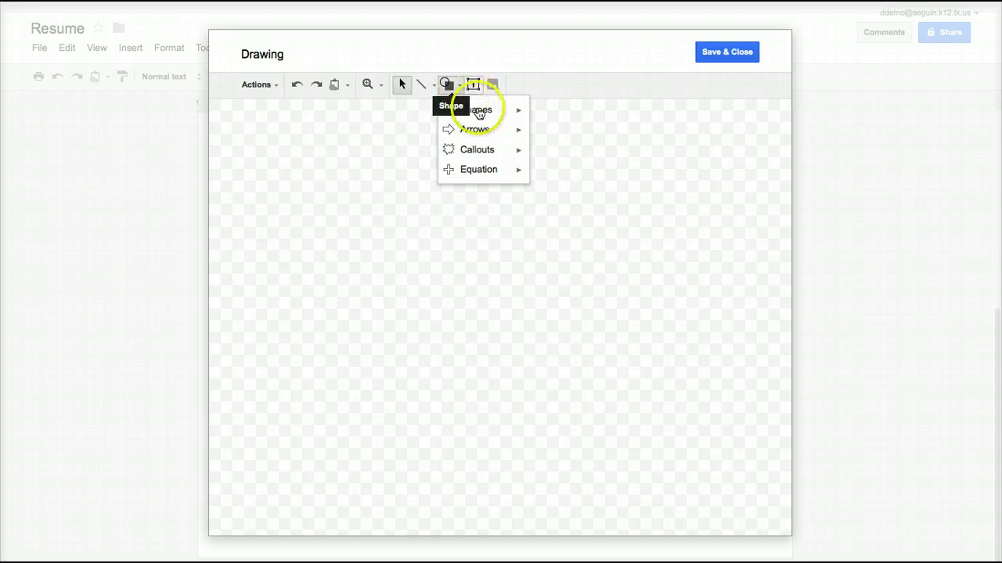
mouse_move(523, 114)
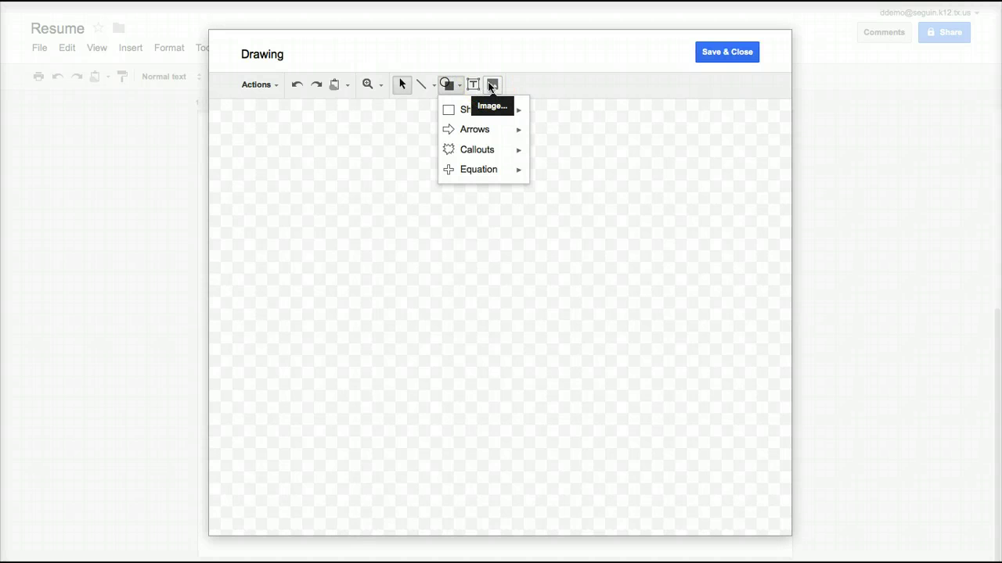
click(416, 127)
click(432, 84)
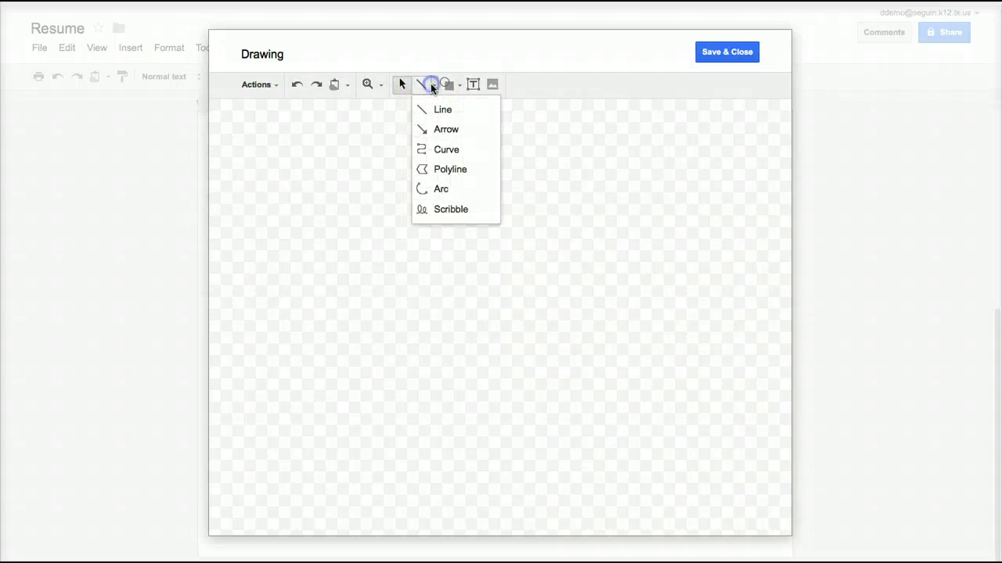
click(457, 211)
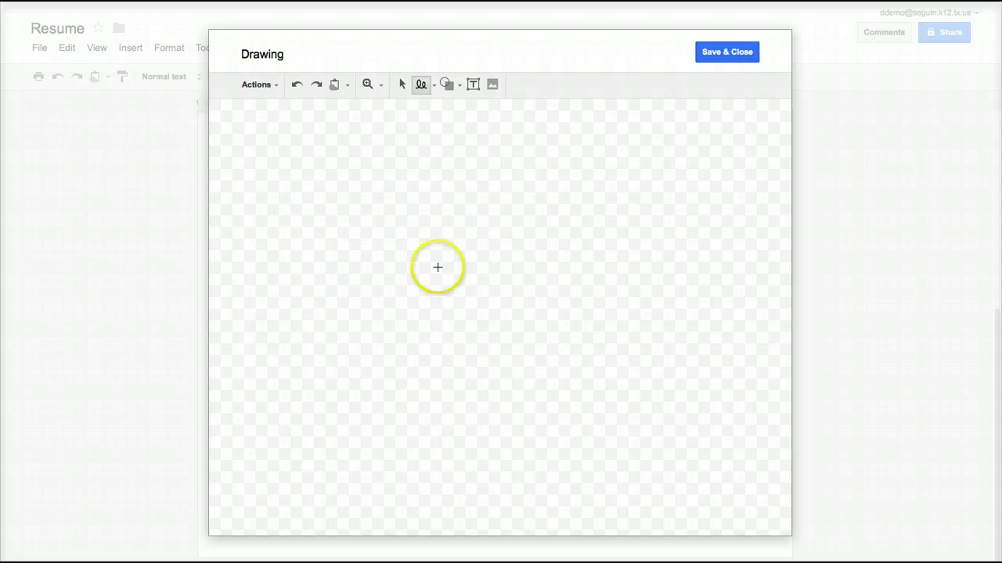
Sketch a freehand mountain ridge and winding upper and lower riverbanks.
drag(322, 295, 358, 248)
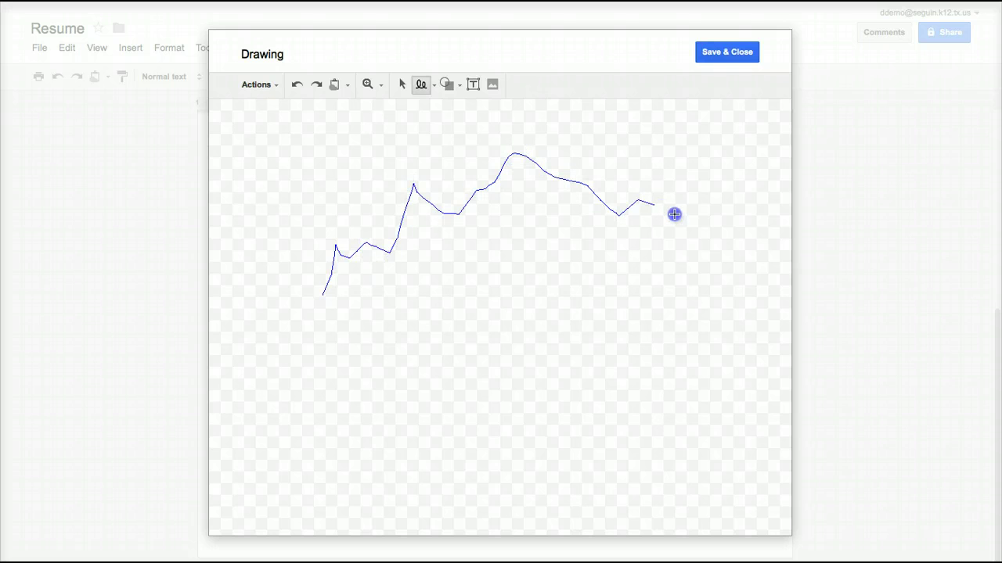
drag(768, 247, 784, 249)
drag(322, 296, 281, 285)
drag(213, 332, 213, 333)
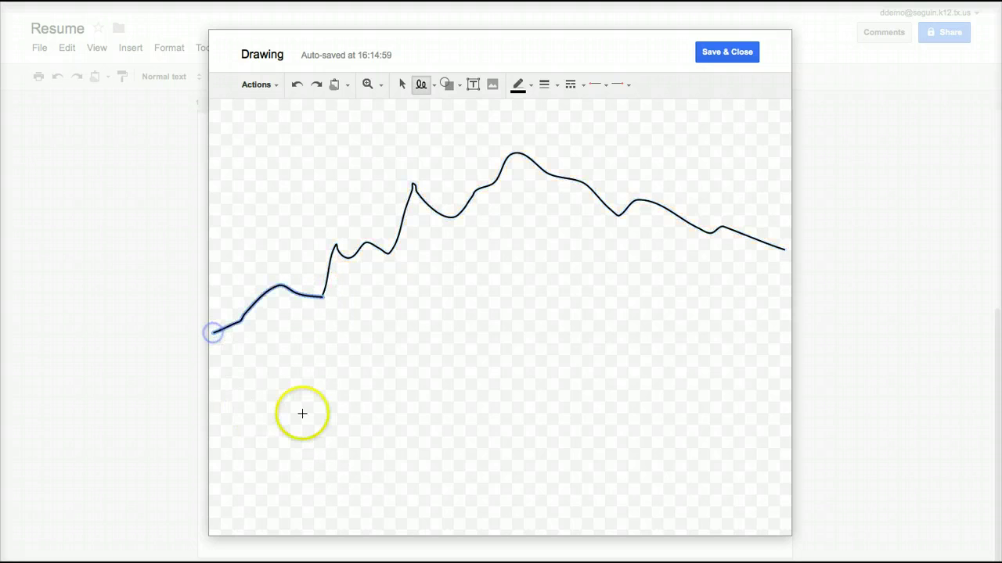
drag(211, 405, 491, 394)
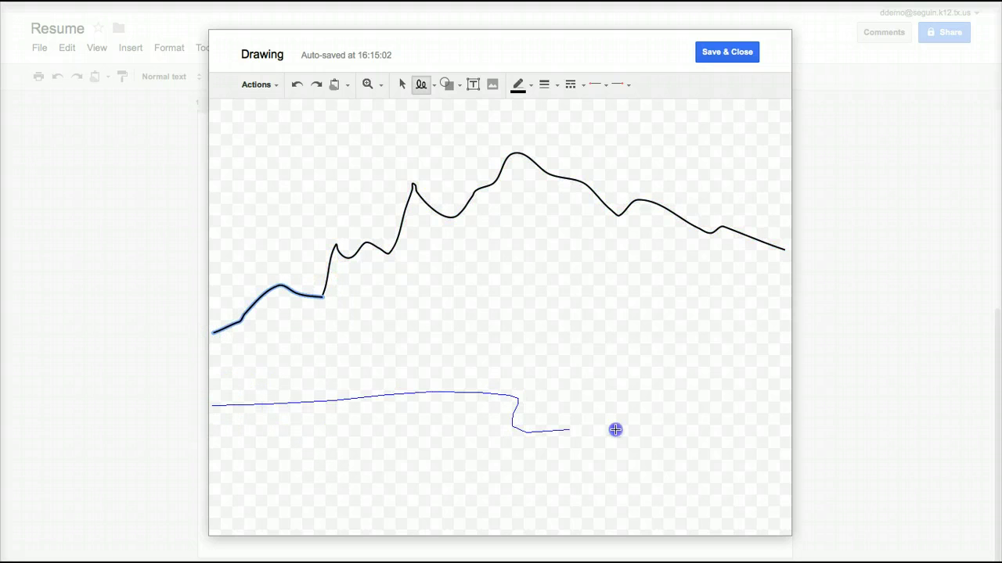
drag(751, 448, 795, 446)
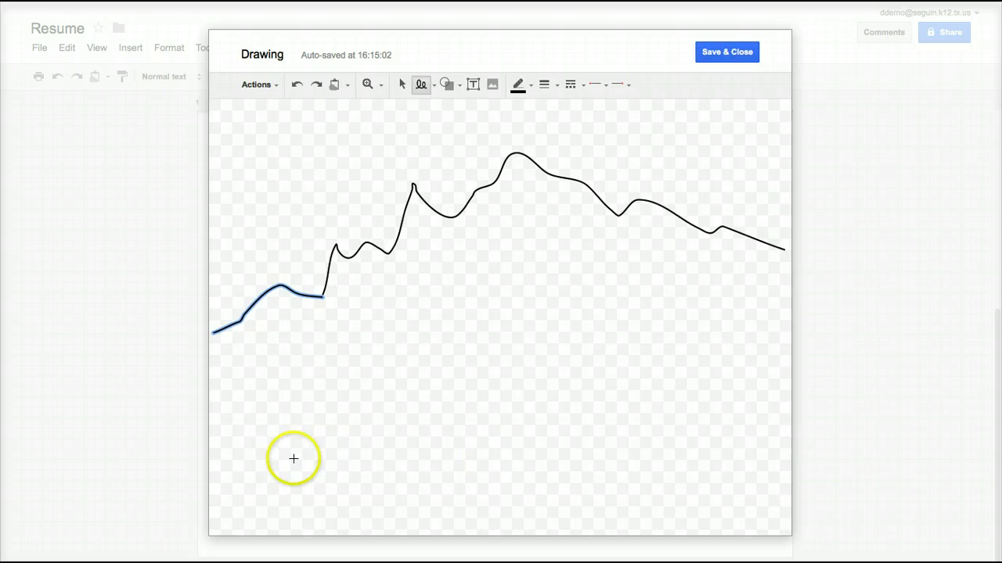
mouse_move(216, 415)
mouse_down()
mouse_move(480, 407)
mouse_move(571, 432)
mouse_up()
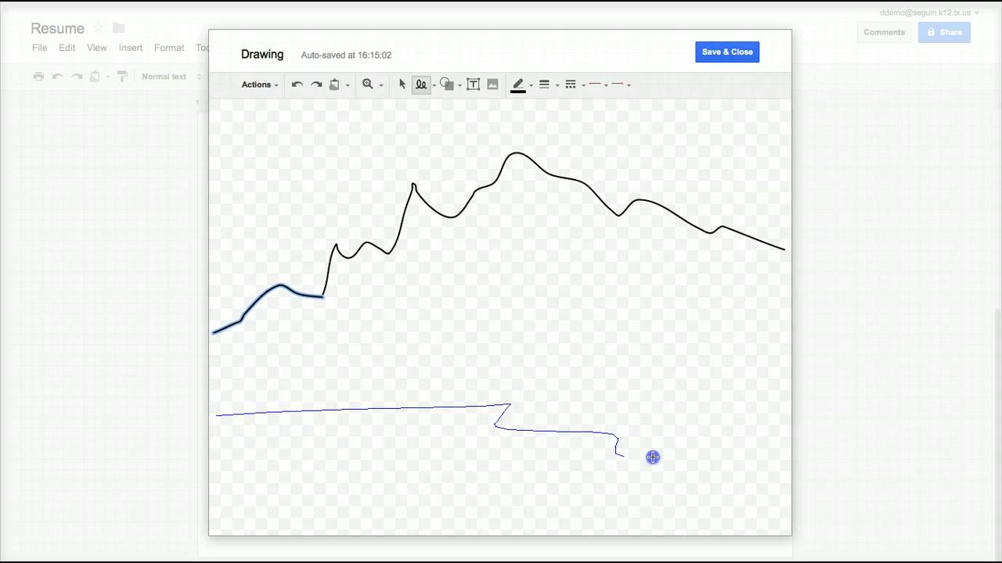
drag(775, 455, 777, 456)
drag(219, 427, 405, 426)
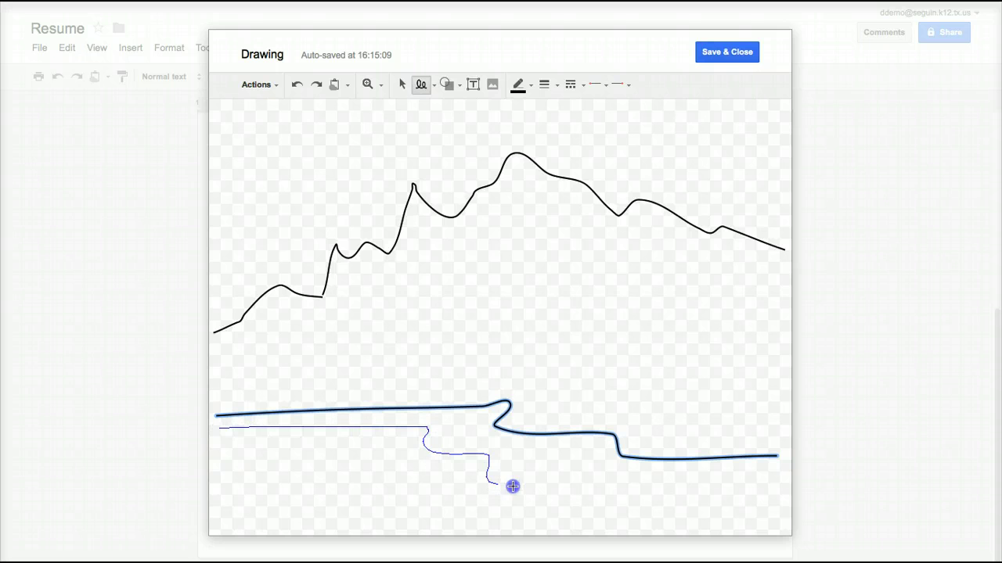
drag(647, 528, 648, 524)
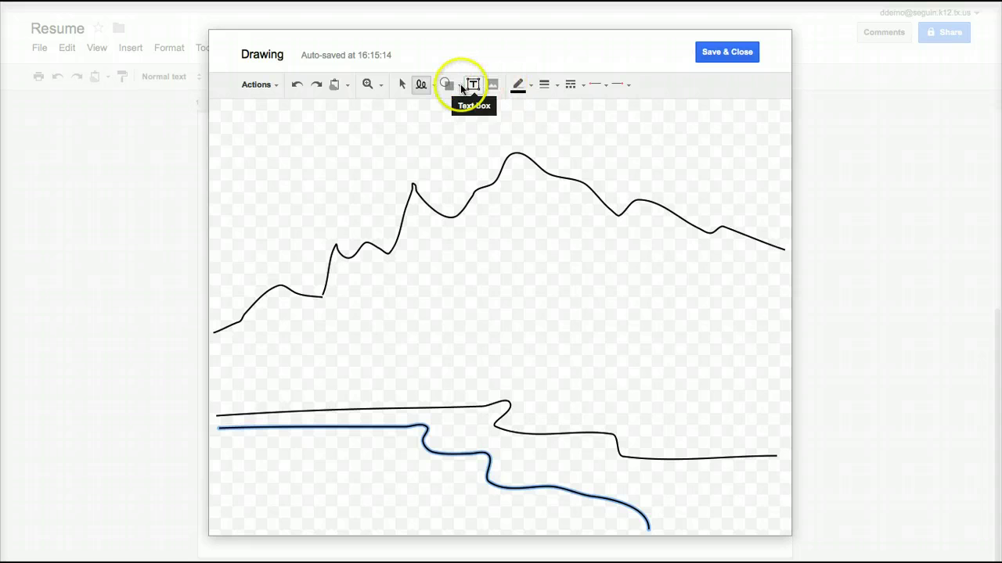
Draw an arrow from below the mountains pointing down to the river.
click(435, 86)
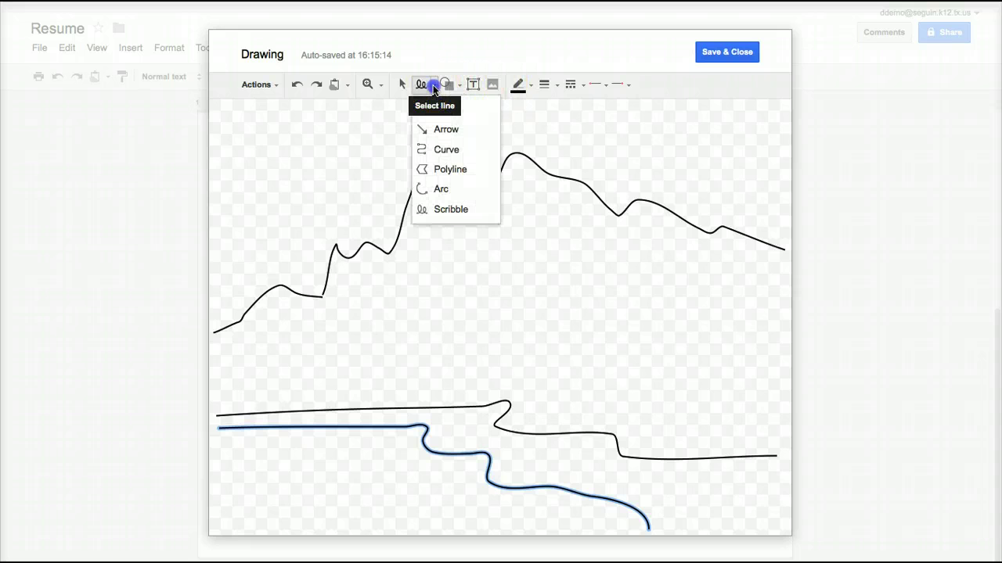
click(459, 131)
drag(433, 286, 434, 286)
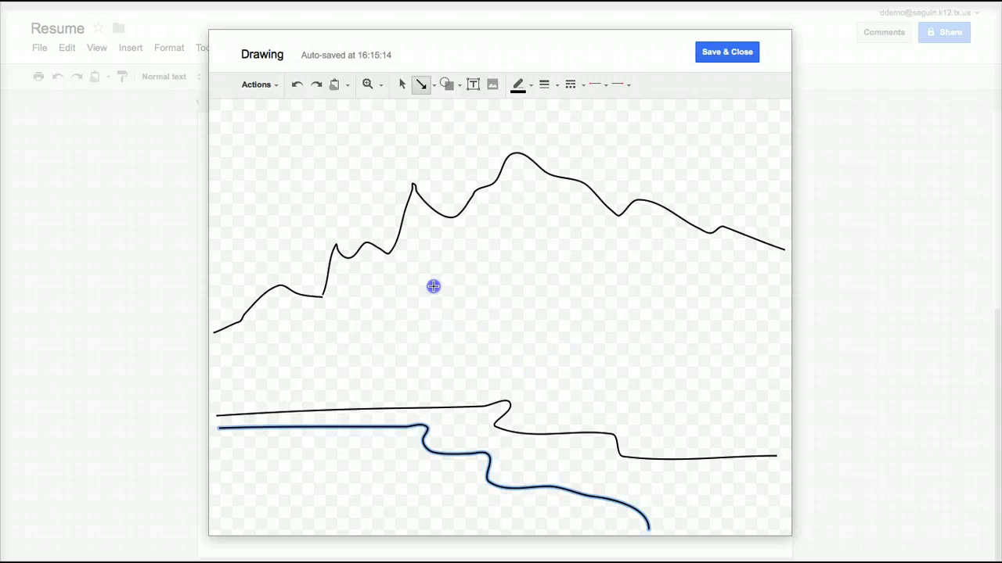
drag(469, 428, 469, 428)
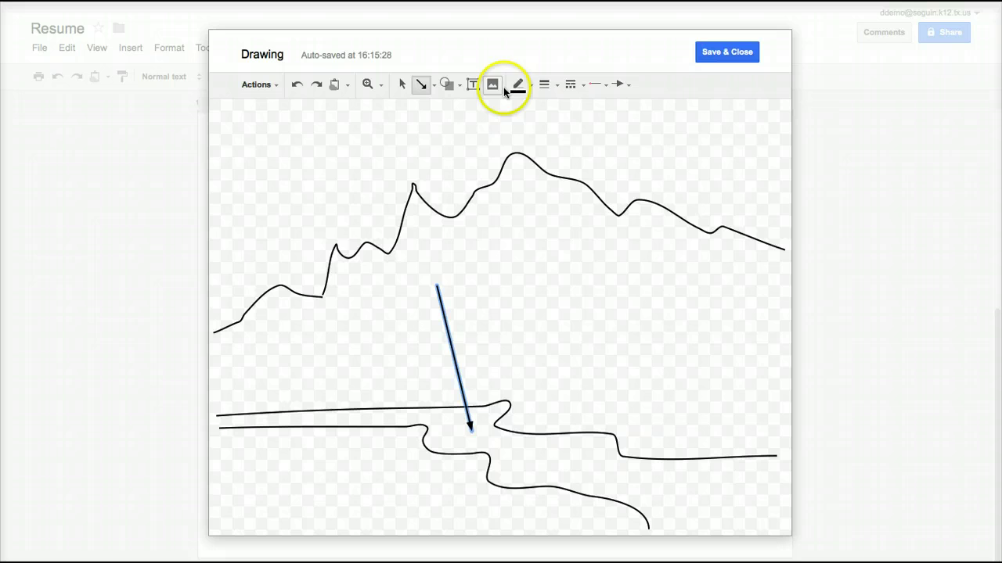
Make the arrow red, 12px thick and dashed.
click(531, 85)
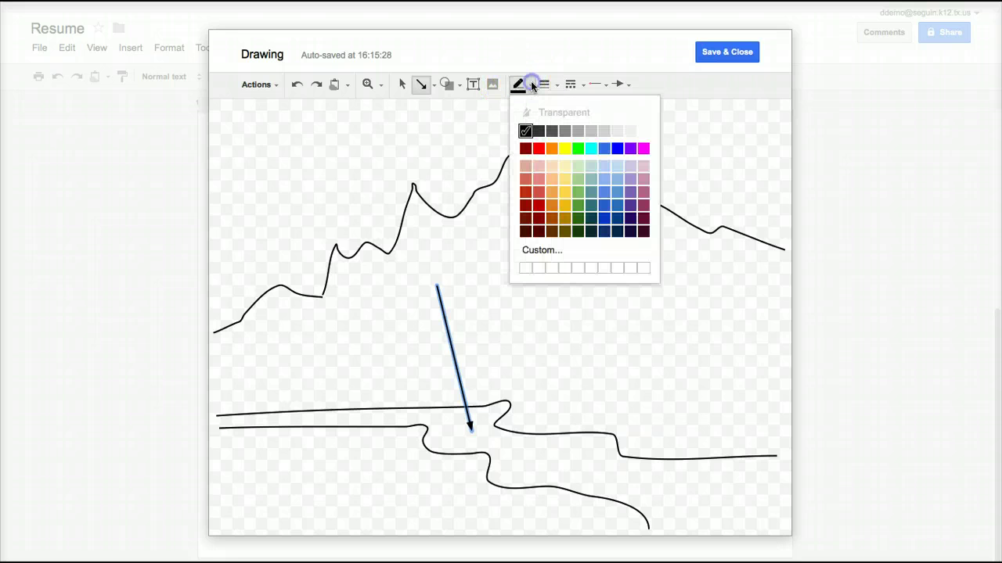
click(539, 148)
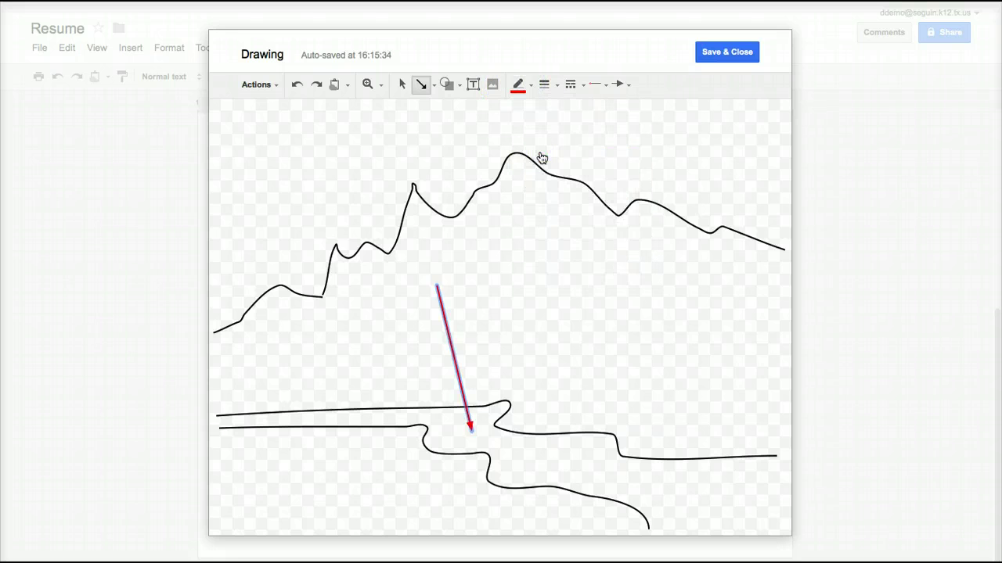
click(556, 85)
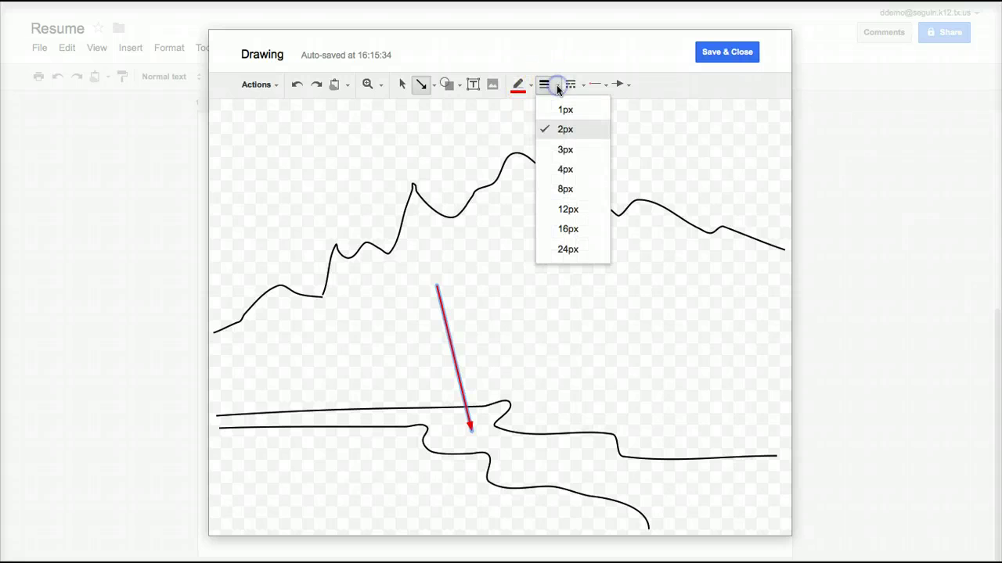
click(571, 209)
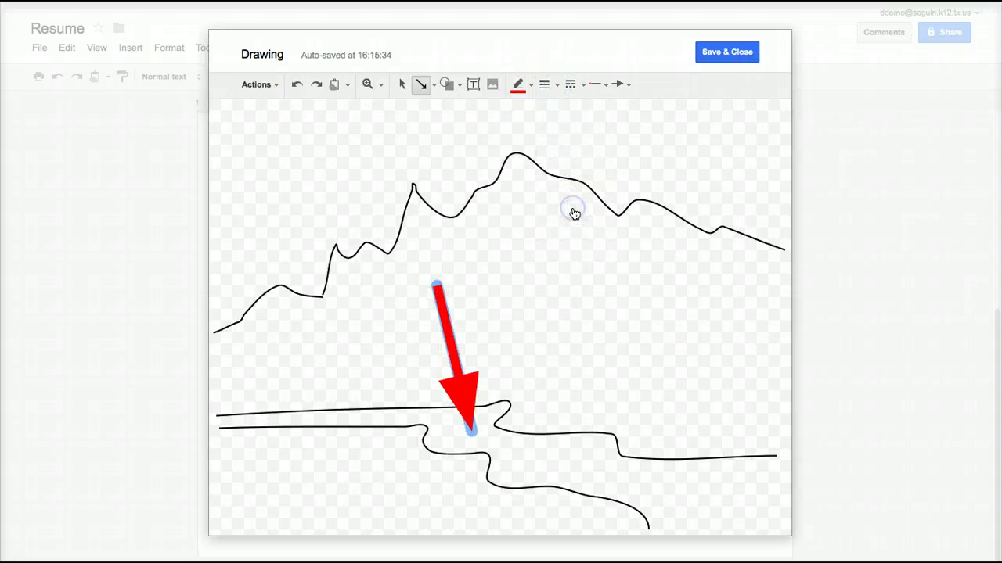
click(581, 86)
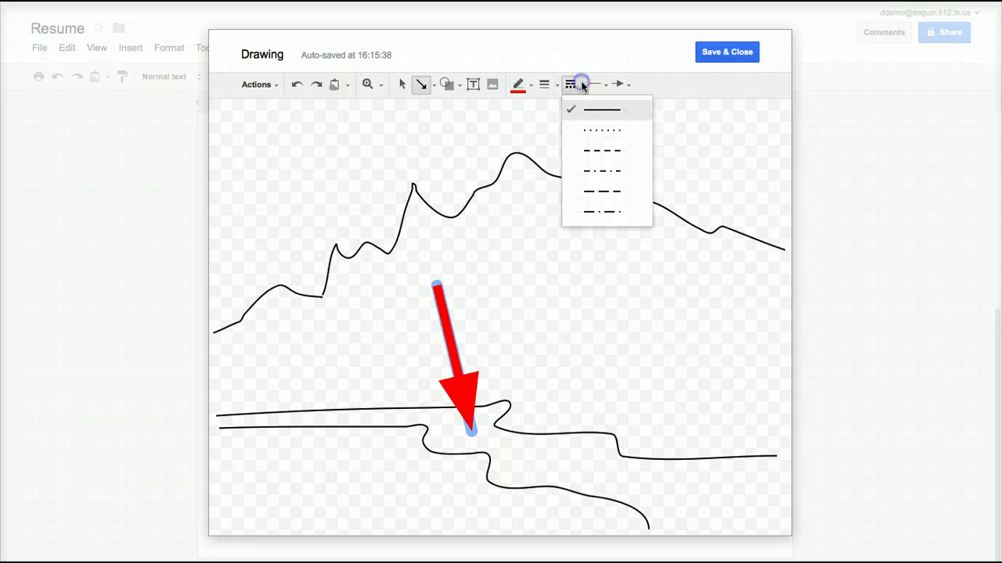
click(603, 150)
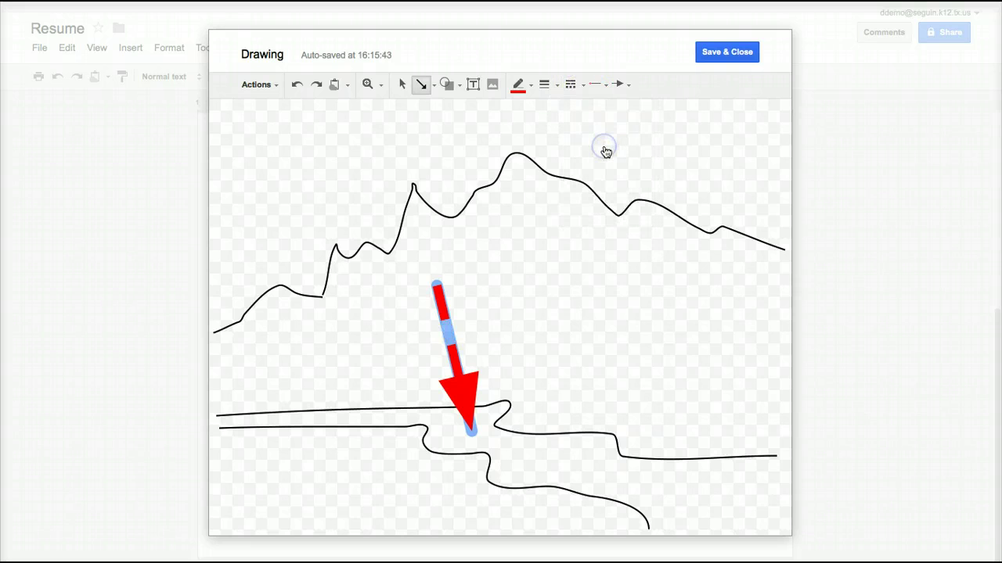
Give the arrow an open arrowhead, then deselect it.
click(629, 87)
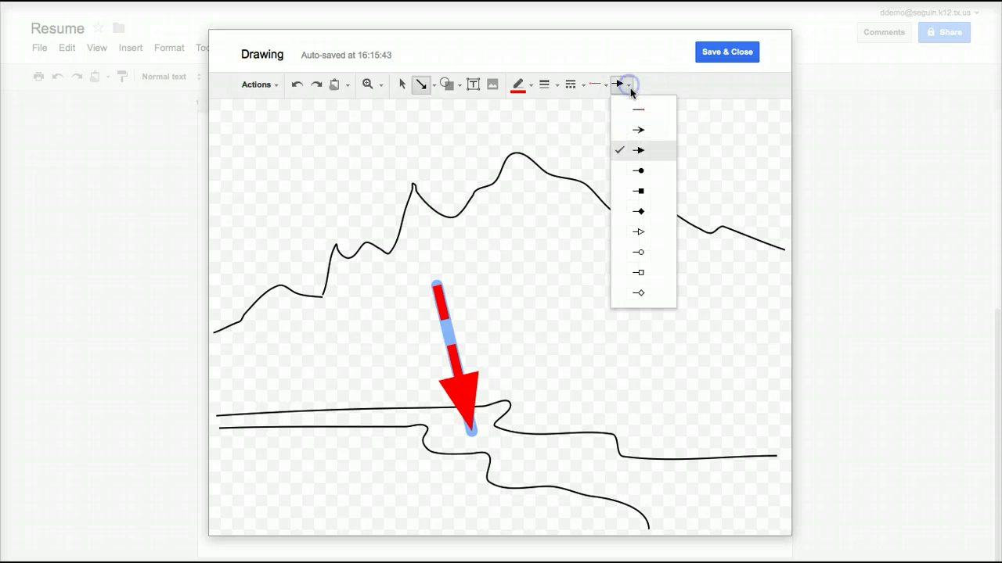
click(637, 130)
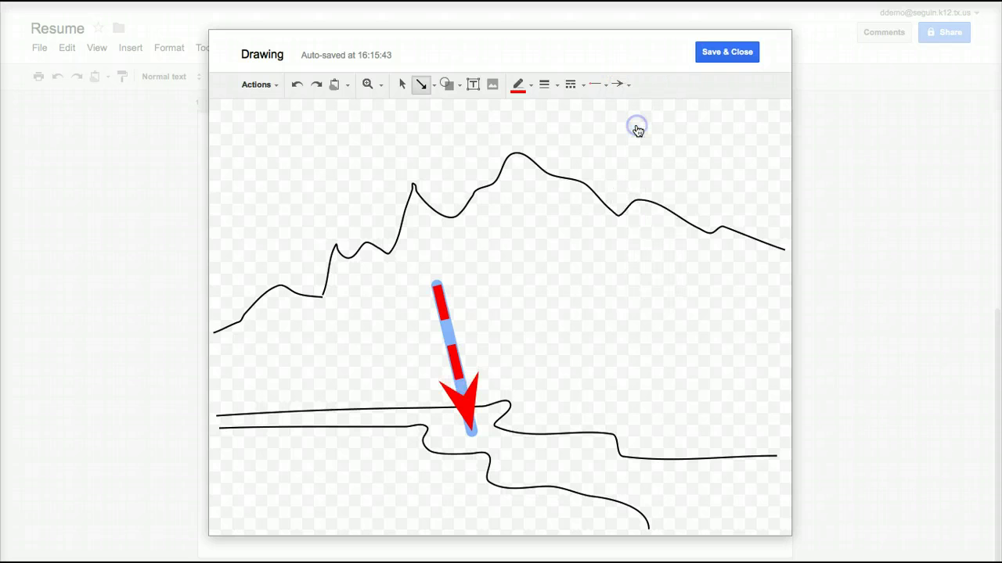
click(548, 300)
click(462, 323)
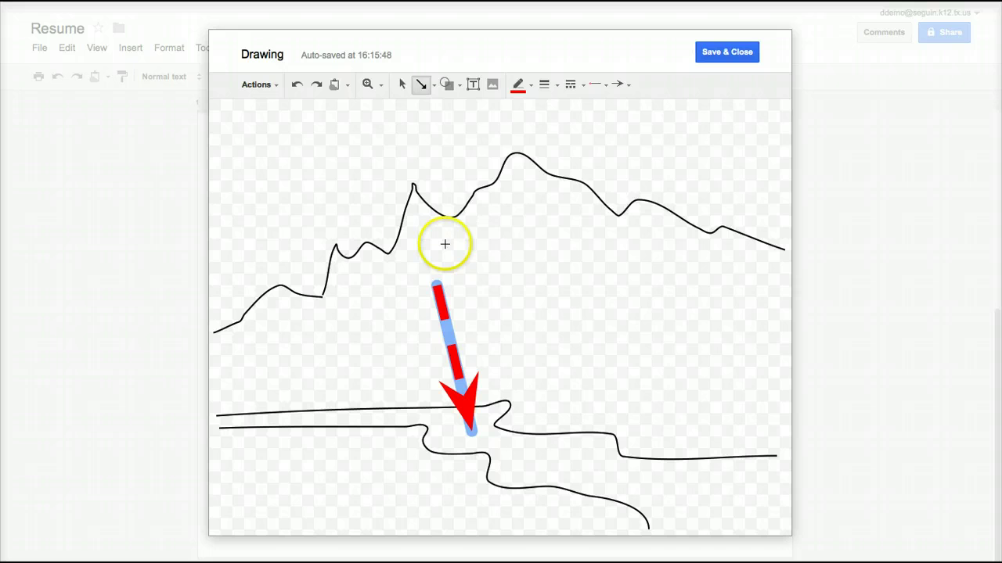
click(404, 86)
click(548, 357)
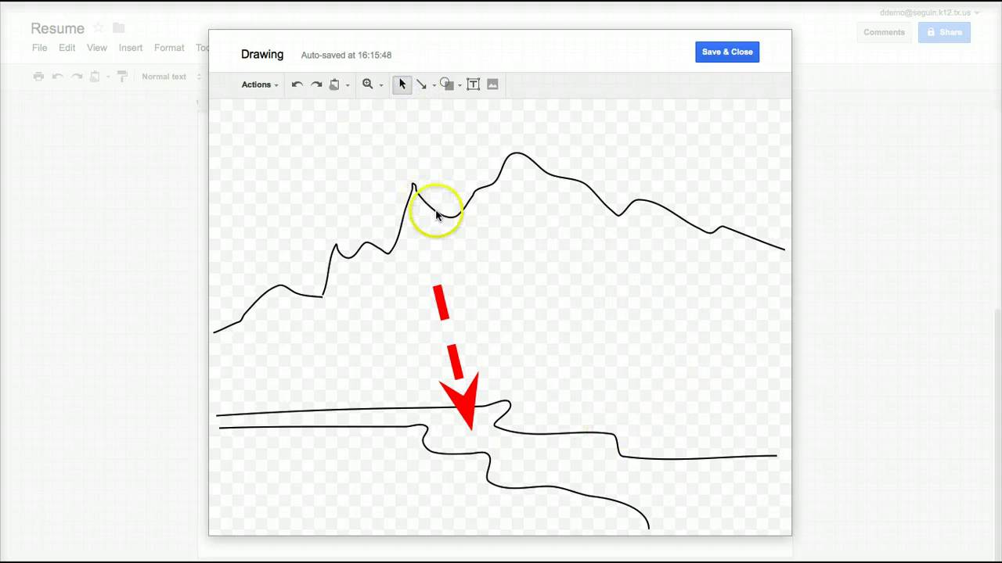
Draw a Sun shape in the canvas's upper right, above the mountain ridge.
click(448, 86)
mouse_move(513, 110)
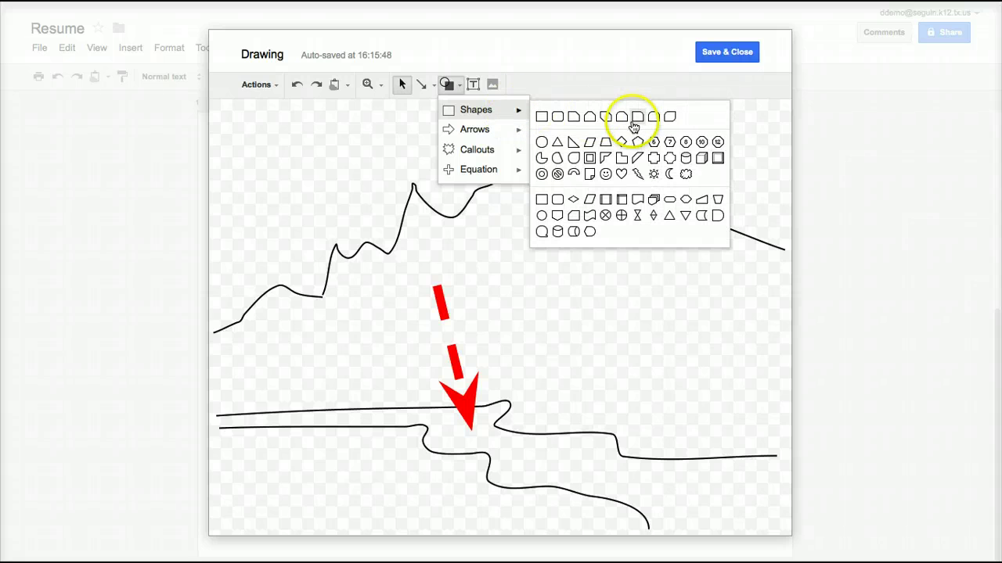
click(649, 173)
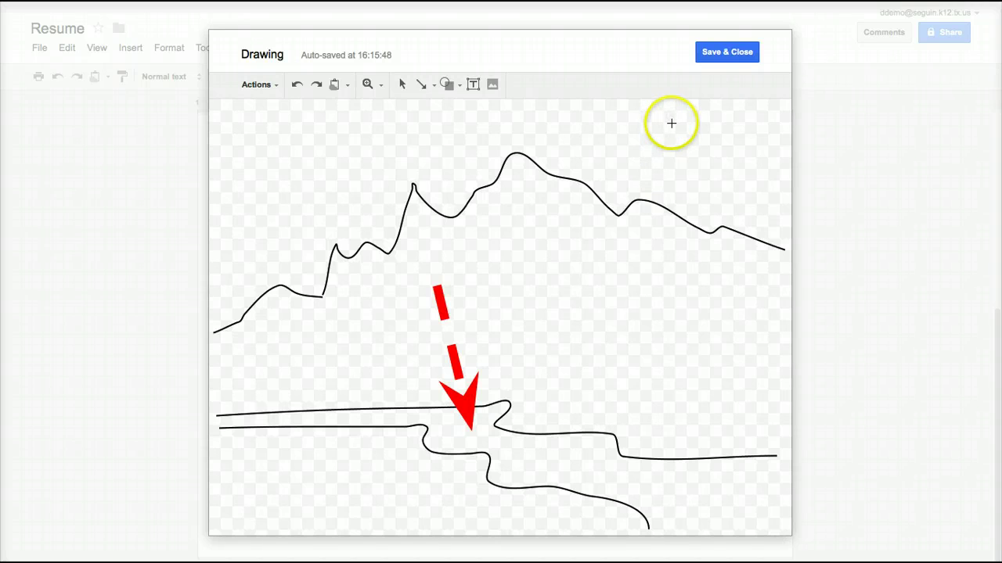
drag(671, 125, 792, 243)
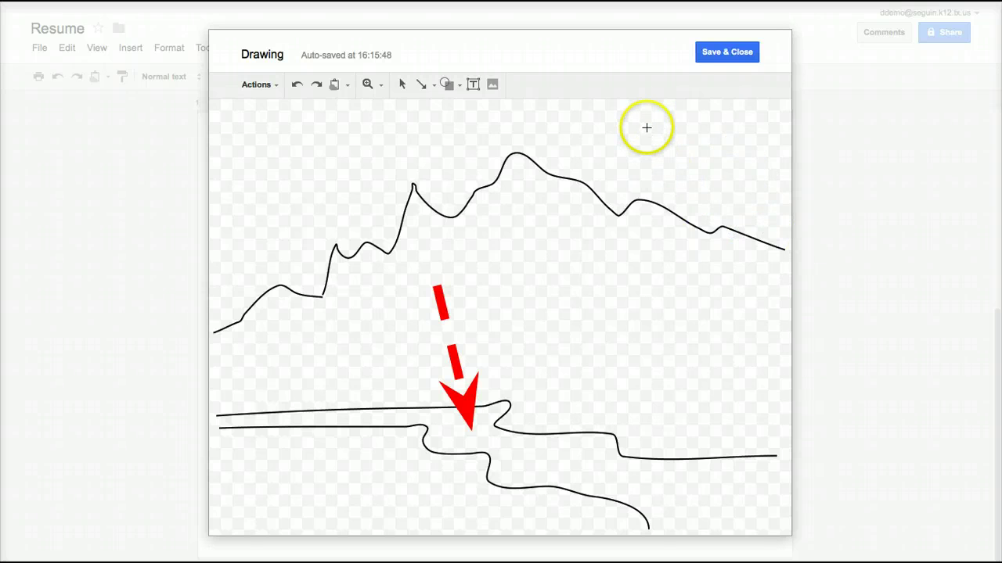
drag(646, 128, 774, 256)
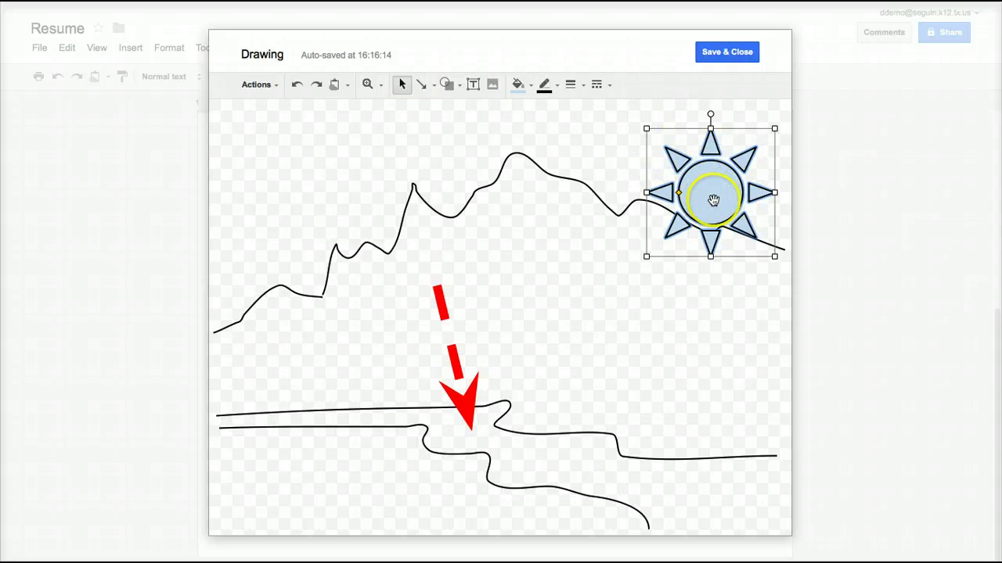
Fill the sun yellow with an orange outline and nudge it slightly higher.
click(532, 87)
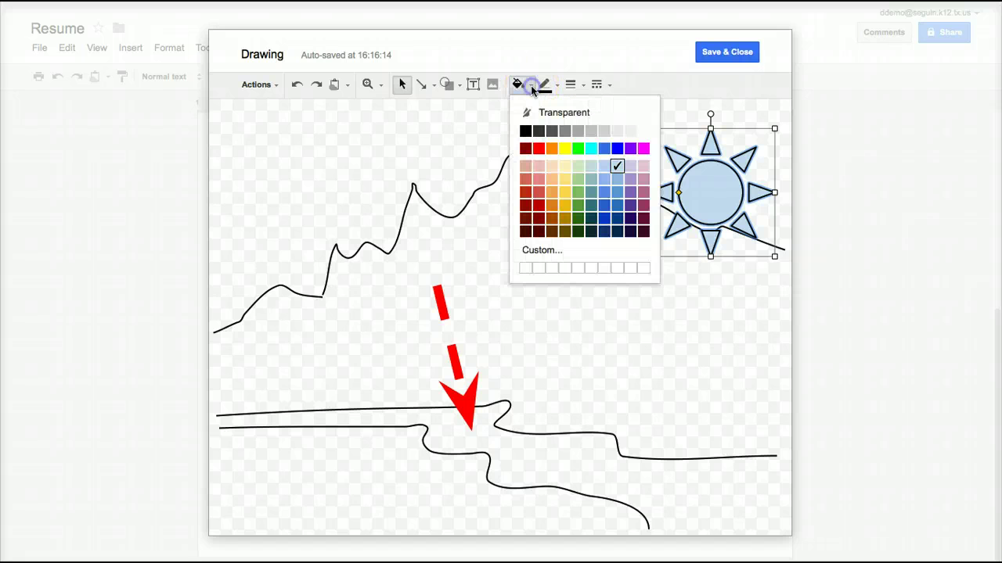
click(565, 149)
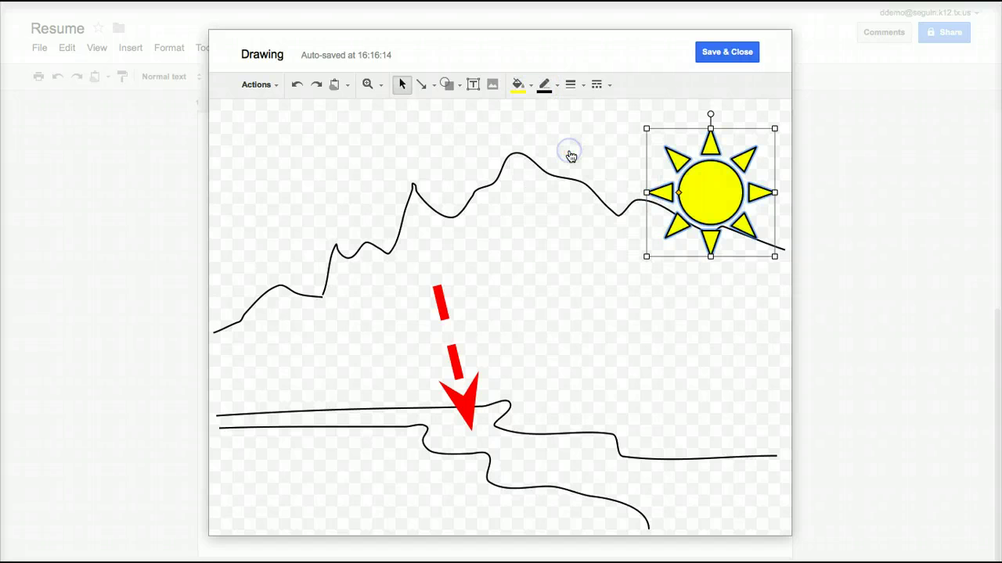
click(545, 84)
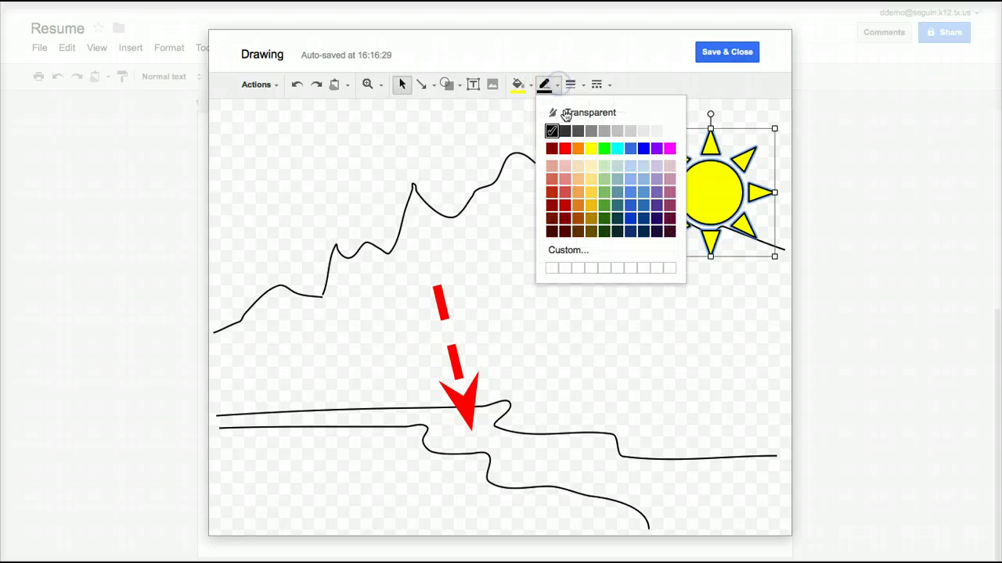
click(578, 149)
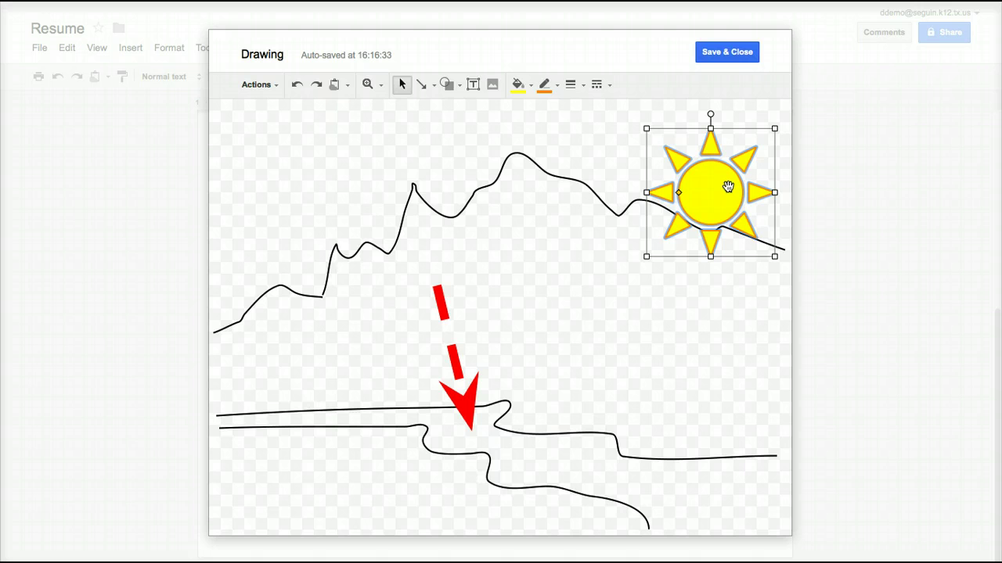
drag(728, 186, 710, 192)
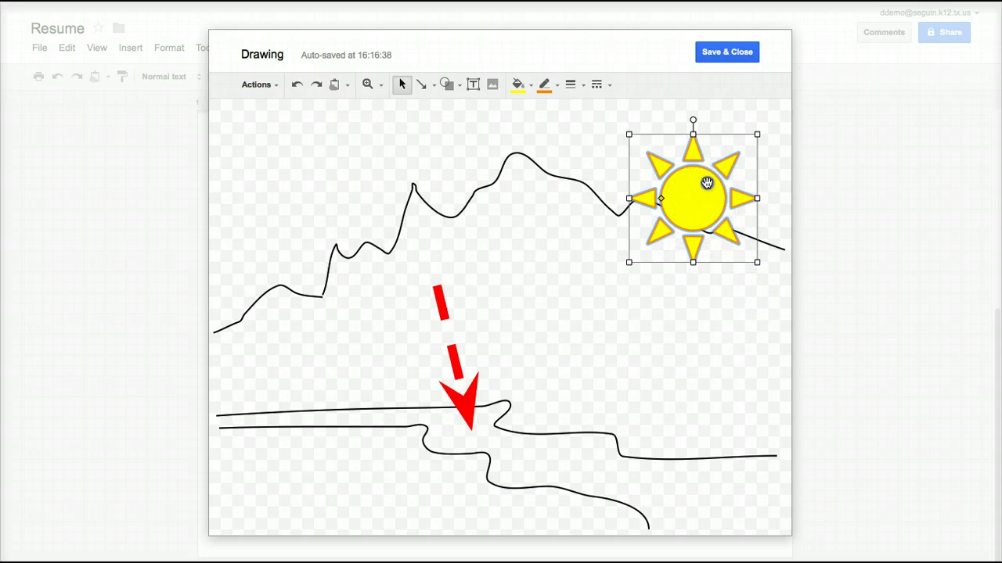
drag(693, 196, 704, 179)
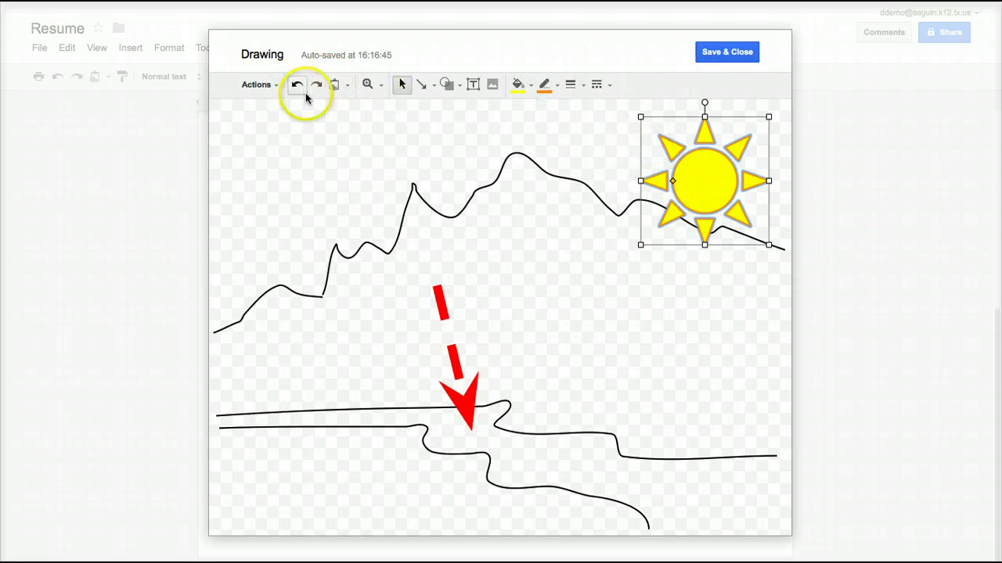
Send the sun backward and then to back, and move it into the top-right corner.
right_click(689, 174)
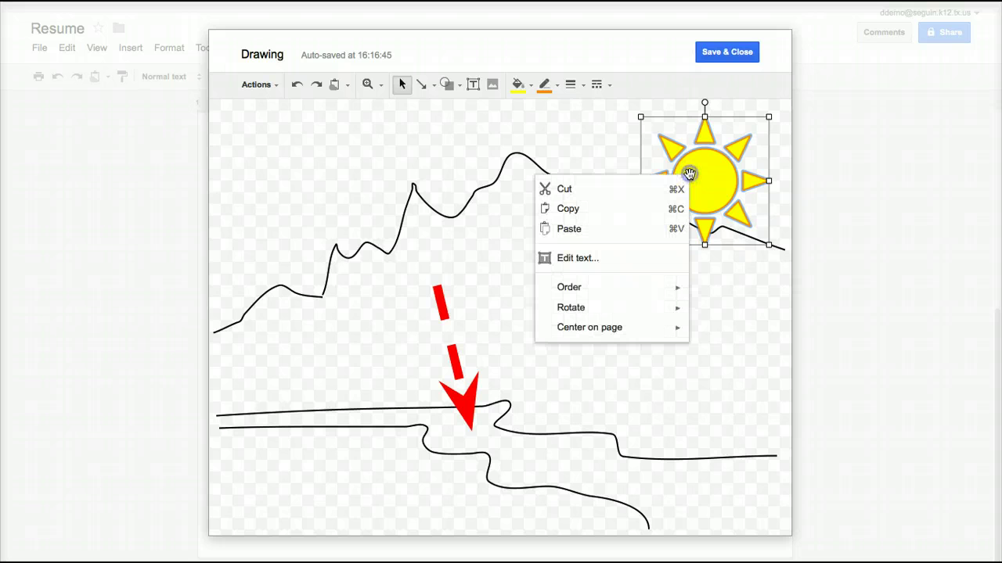
mouse_move(636, 290)
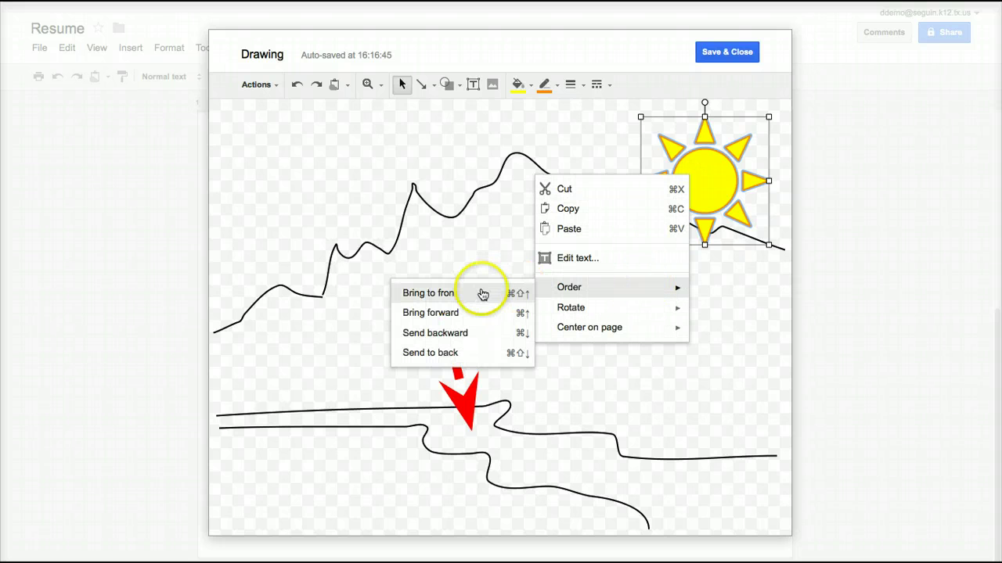
click(504, 339)
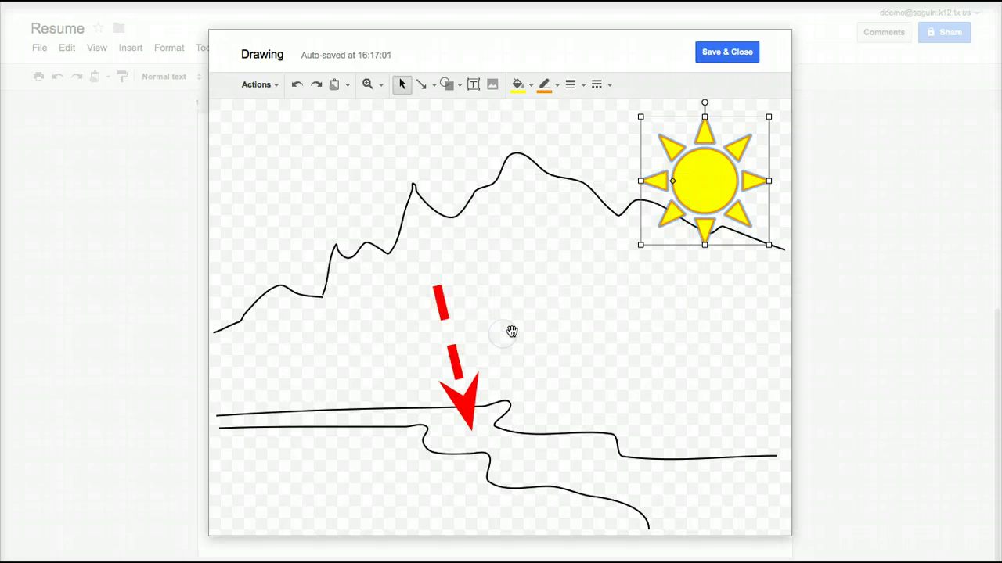
right_click(714, 197)
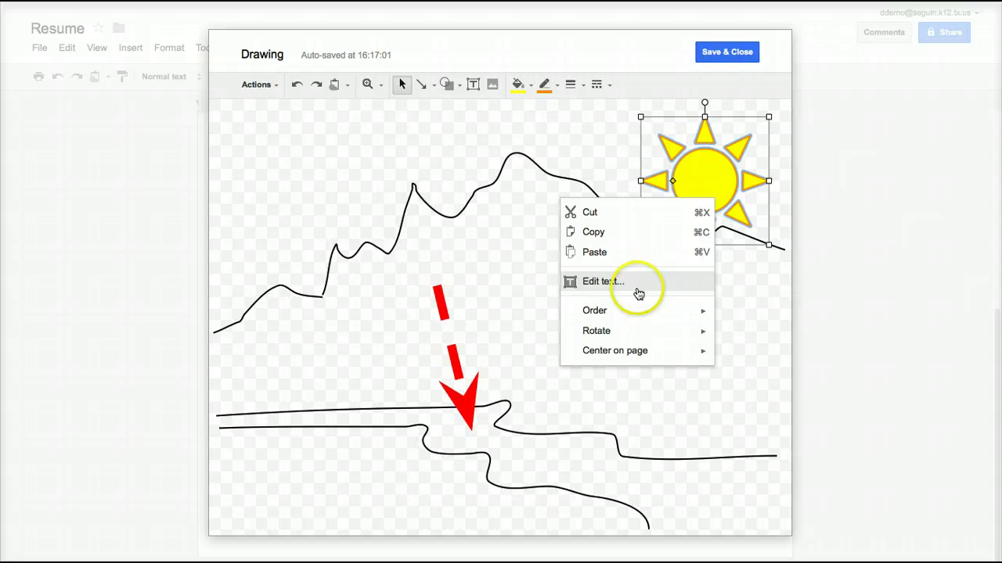
mouse_move(637, 311)
click(505, 378)
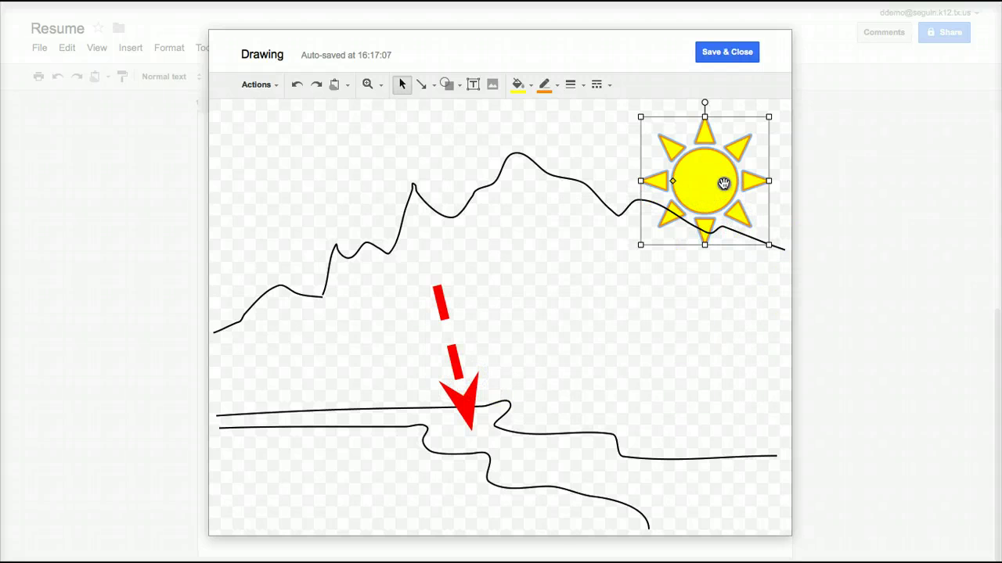
drag(724, 183, 741, 160)
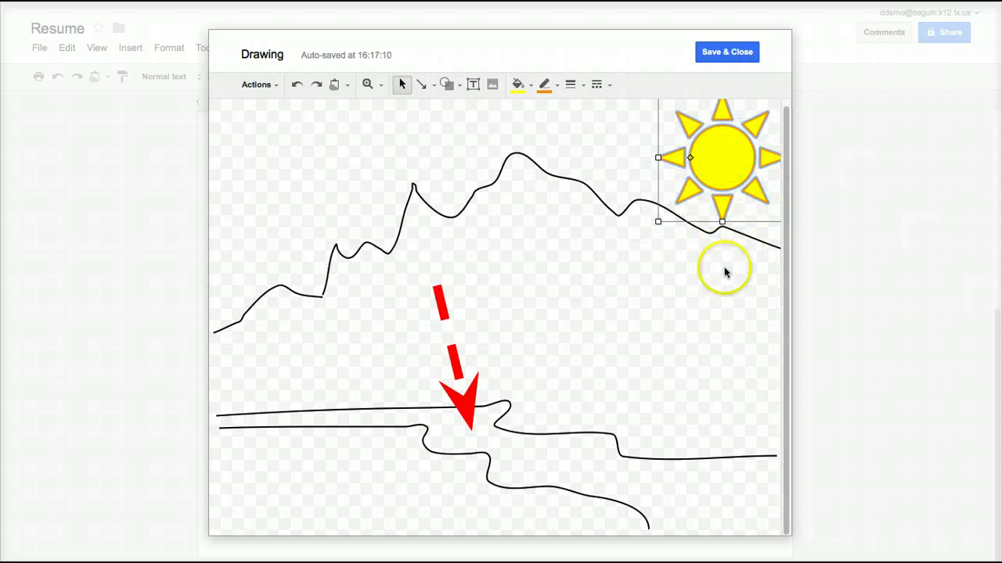
click(725, 272)
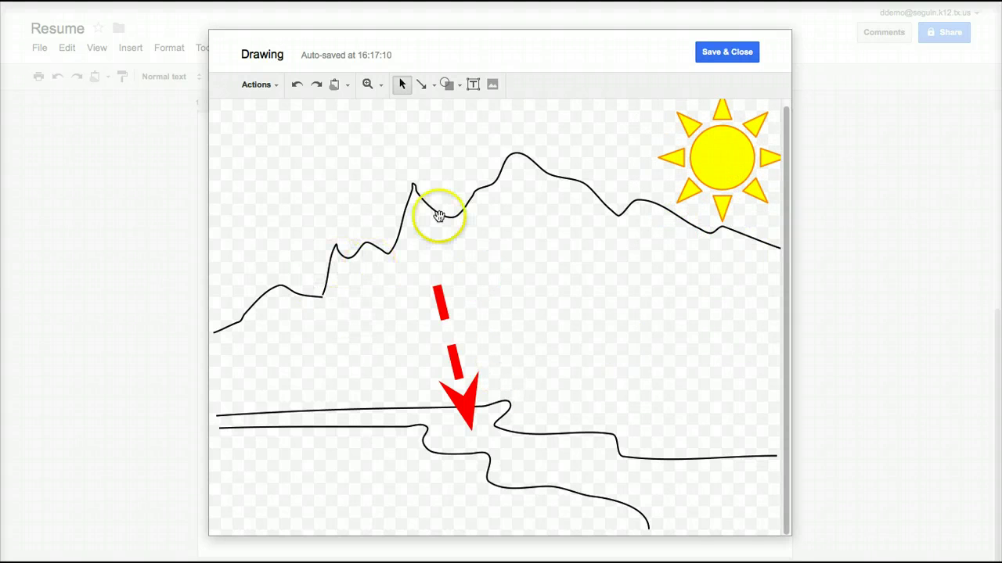
Add a 'The Colorado River' text box at upper left, tilted about 27° counter-clockwise.
click(479, 87)
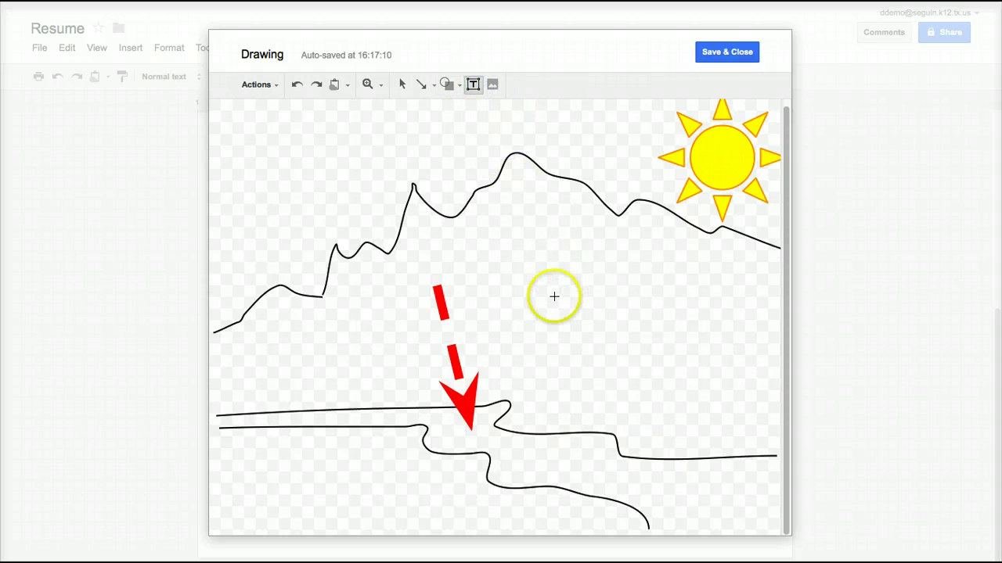
drag(553, 273, 765, 356)
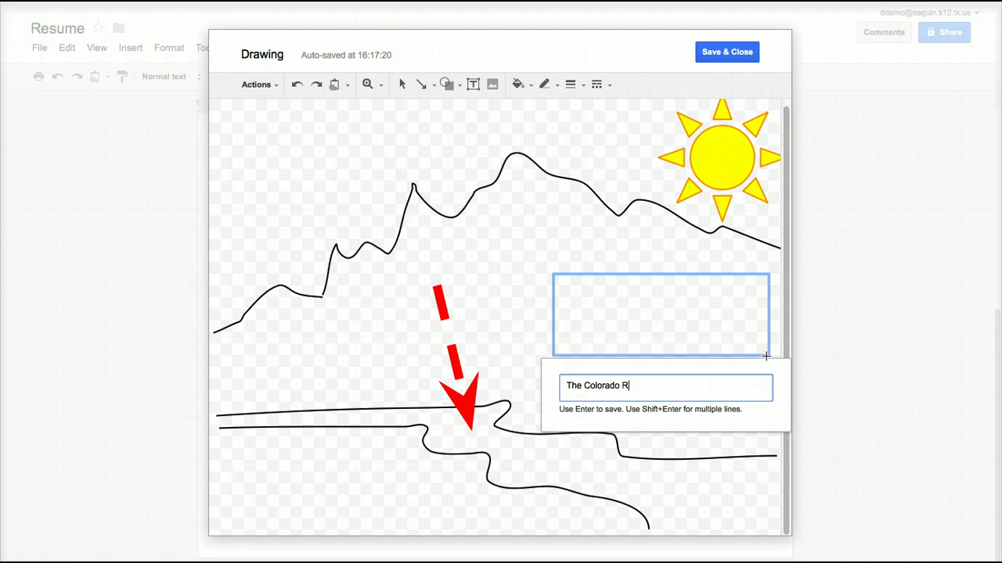
key(Return)
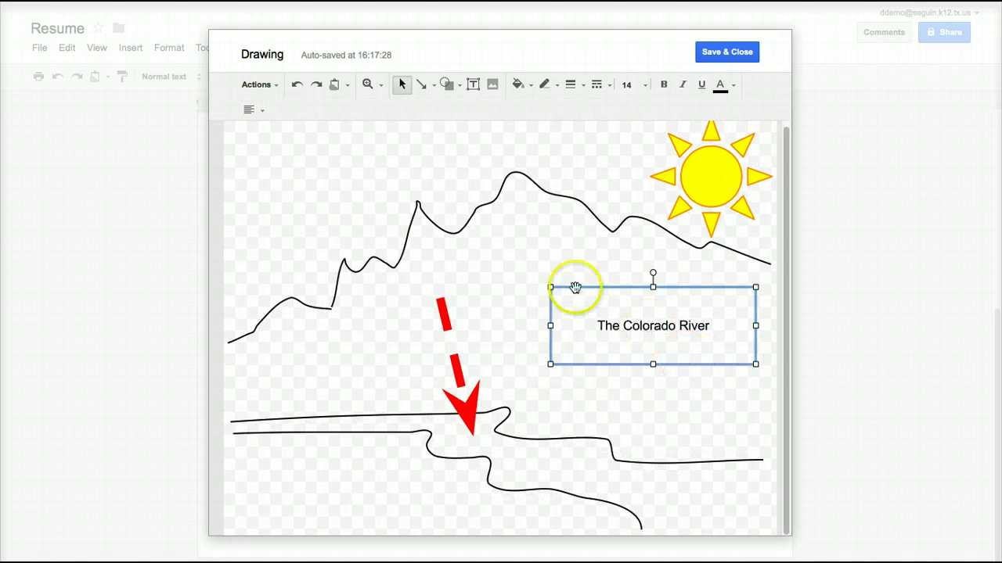
drag(516, 280, 290, 190)
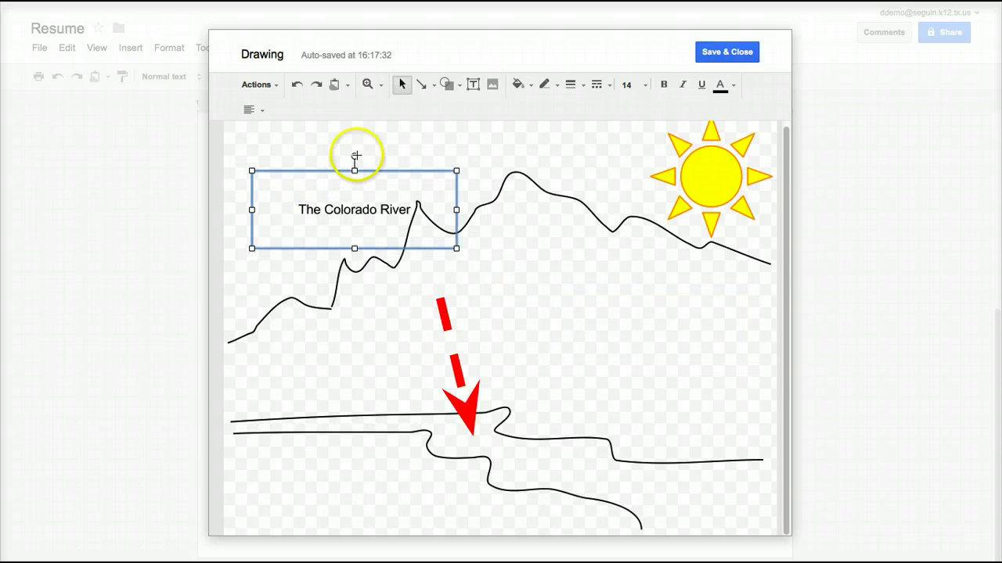
drag(354, 156, 328, 159)
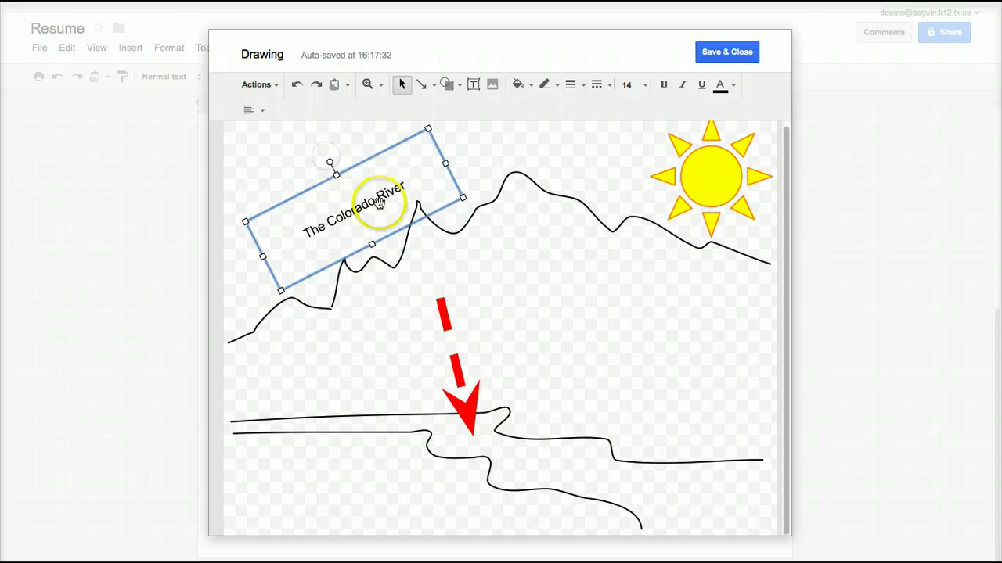
drag(379, 204, 313, 172)
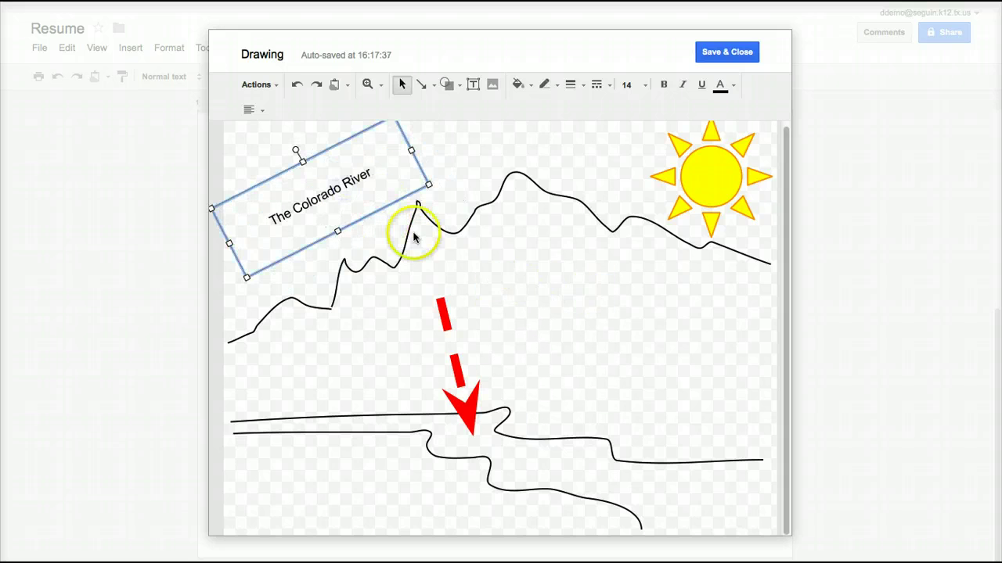
click(545, 270)
click(344, 502)
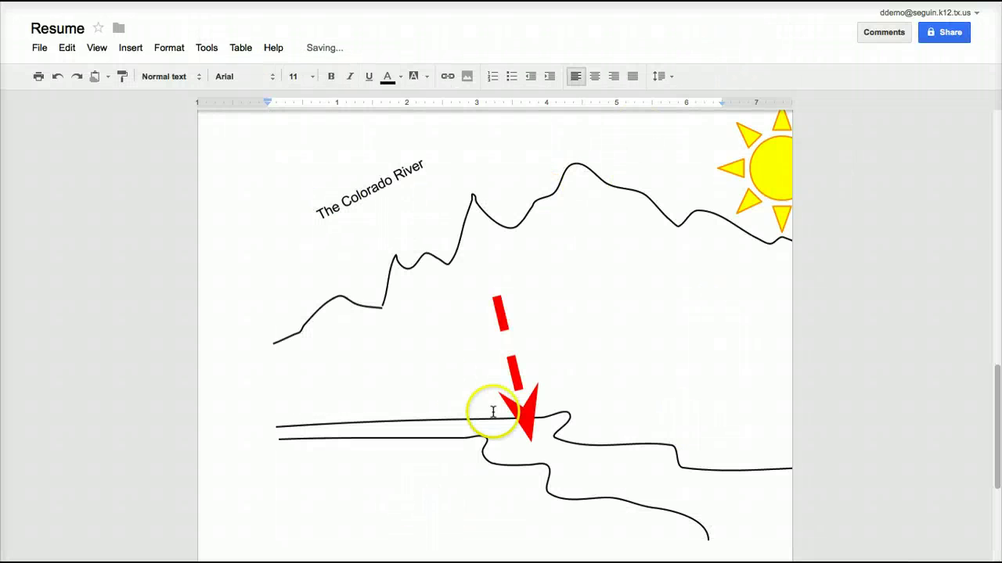
Shrink the inserted mountain-and-river drawing to a small inline image.
click(650, 207)
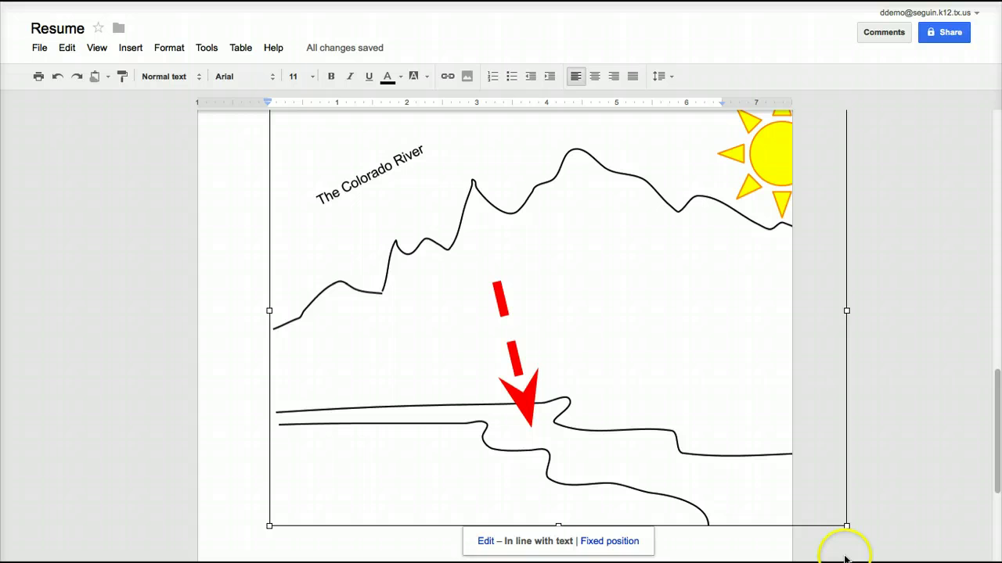
mouse_move(845, 525)
mouse_down()
mouse_move(414, 331)
mouse_move(329, 239)
mouse_up()
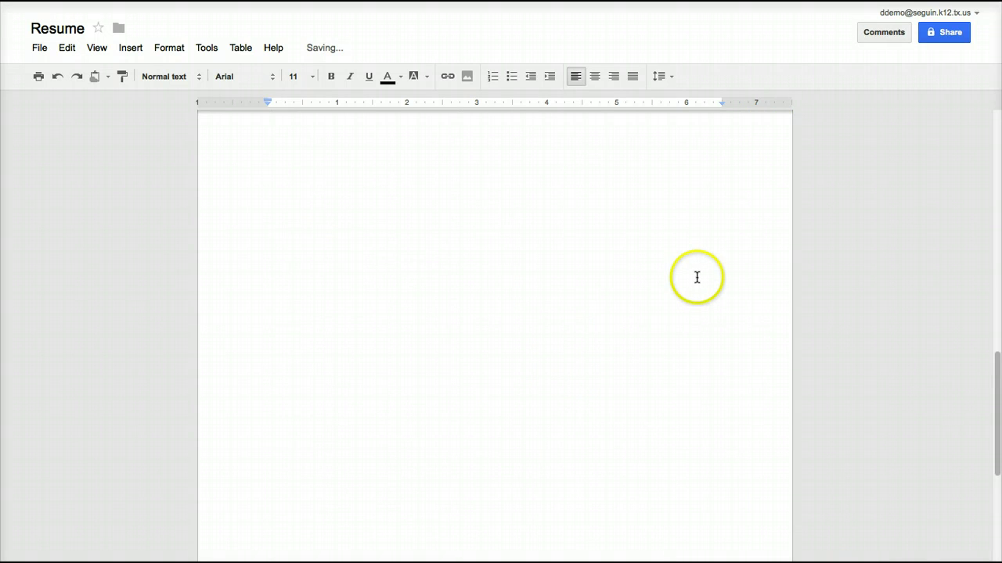
click(486, 378)
click(401, 359)
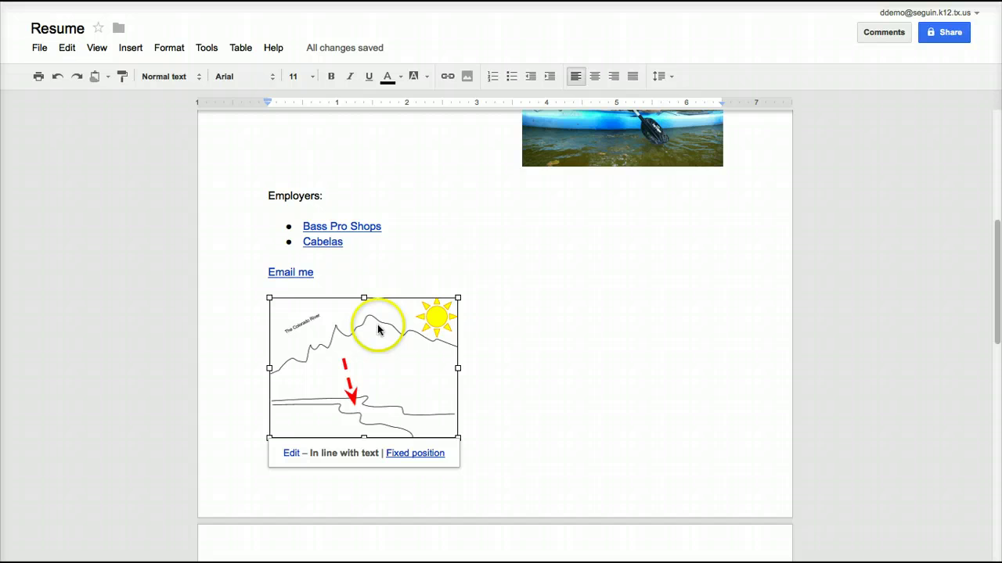
scroll(734, 264, up, 4)
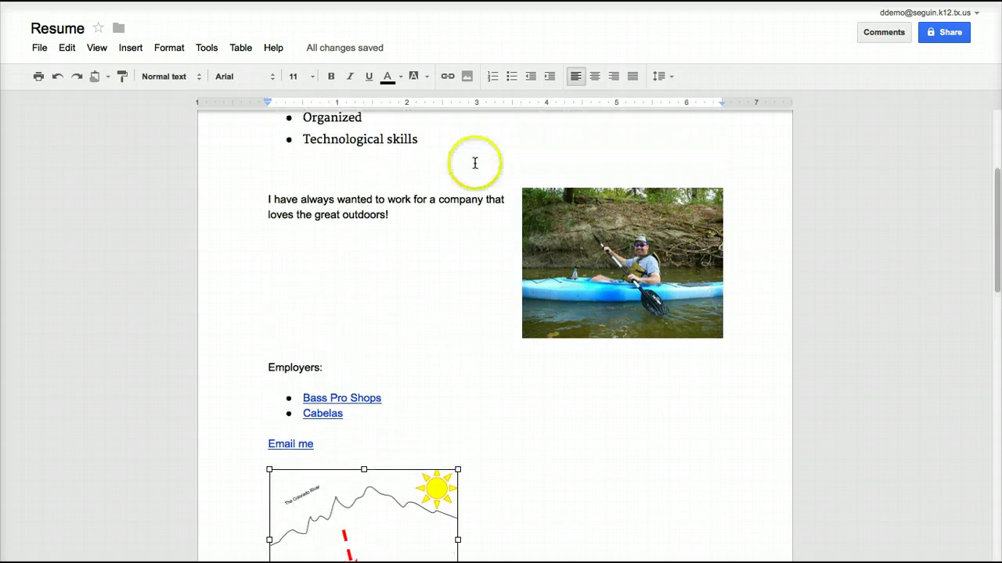
scroll(490, 306, down, 8)
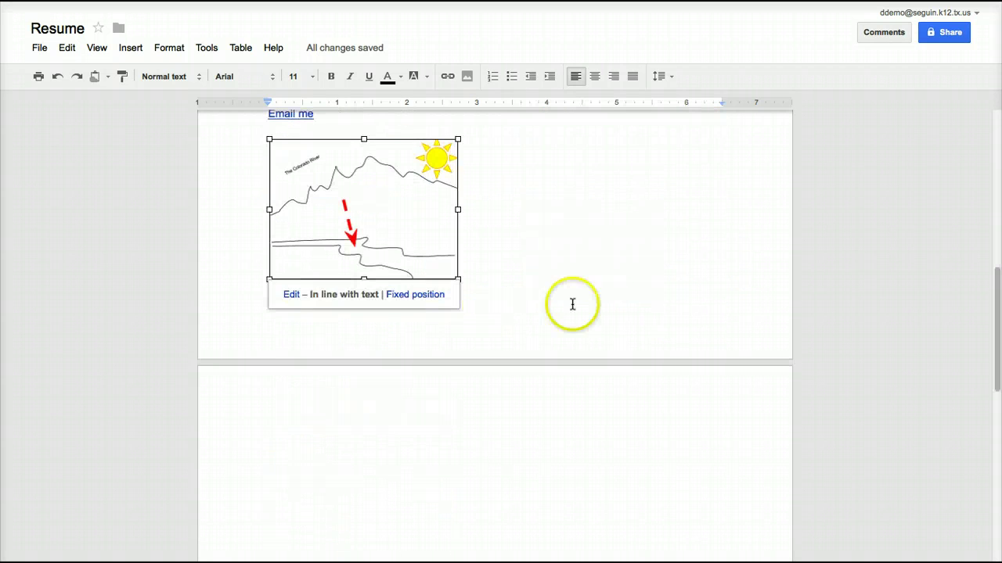
scroll(601, 289, up, 1)
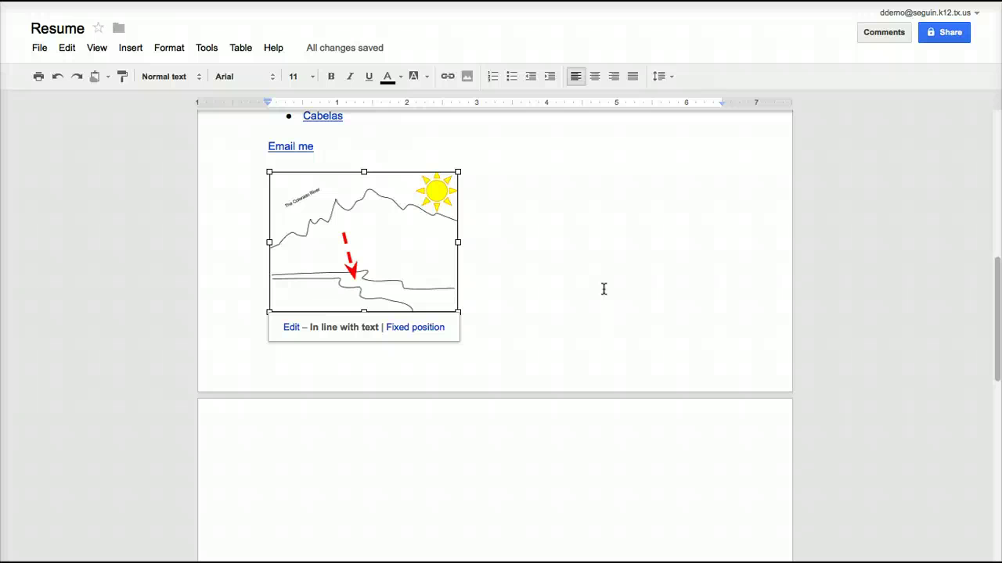
click(602, 293)
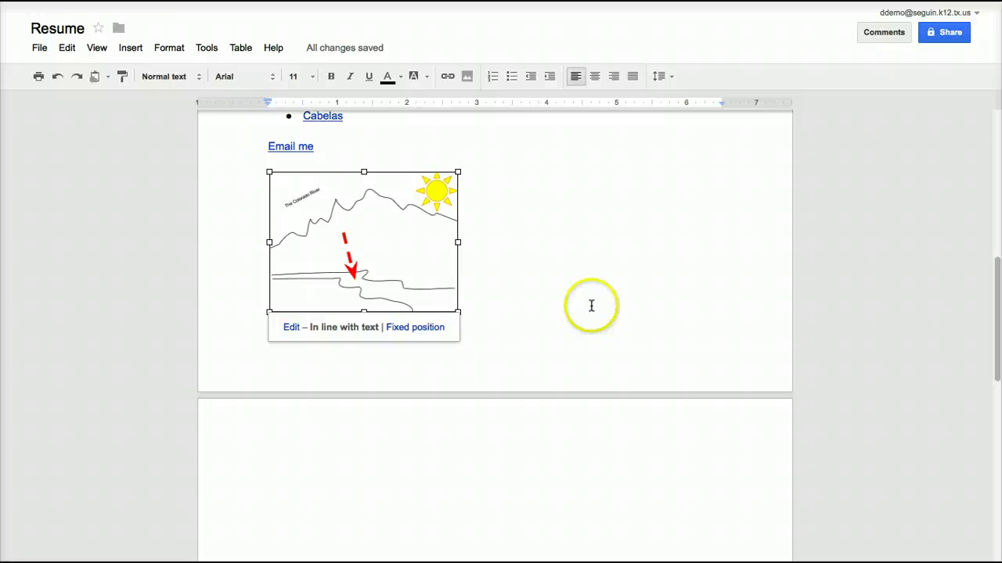